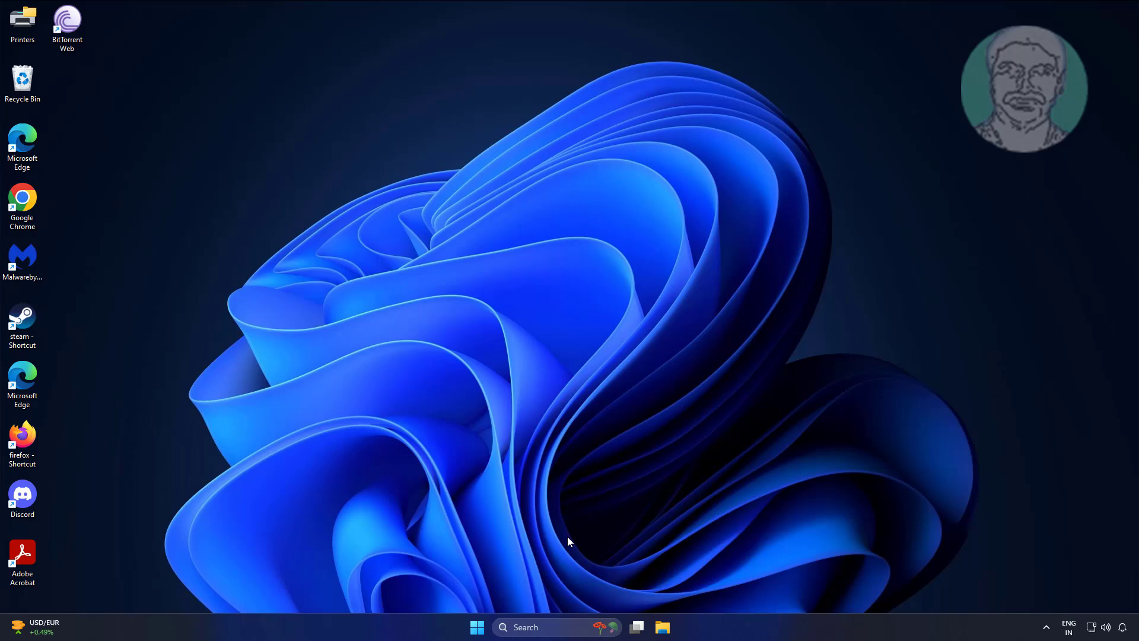
Search 'regedit' and launch Registry Editor as administrator
{"action": "left_click", "coordinate": [519, 628]}
{"action": "type", "text": "reged"}
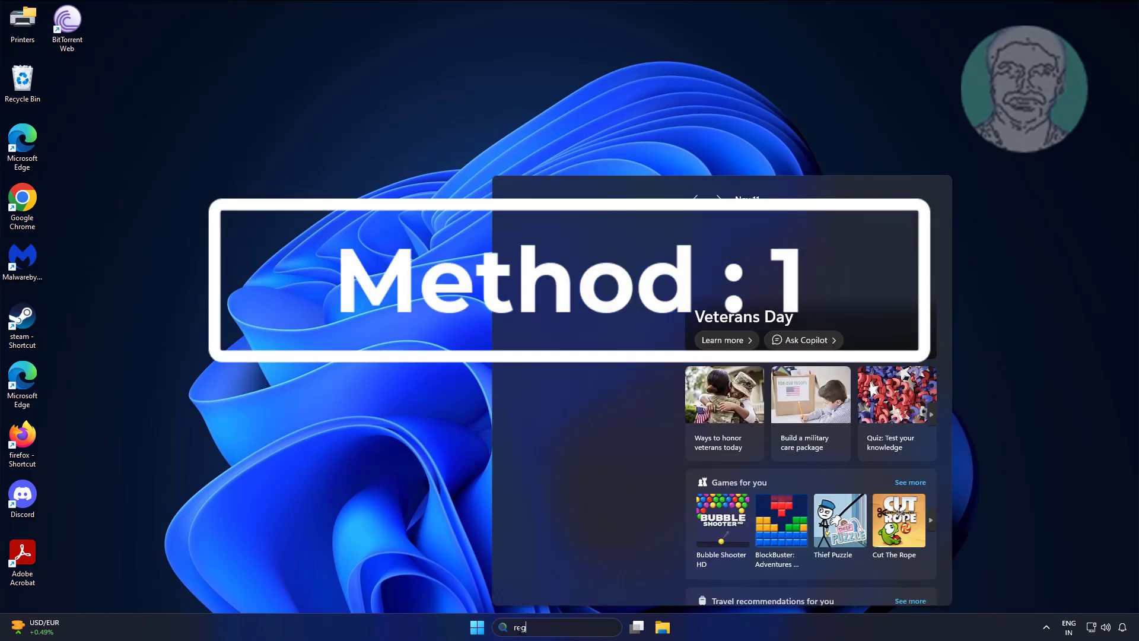
{"action": "type", "text": "it"}
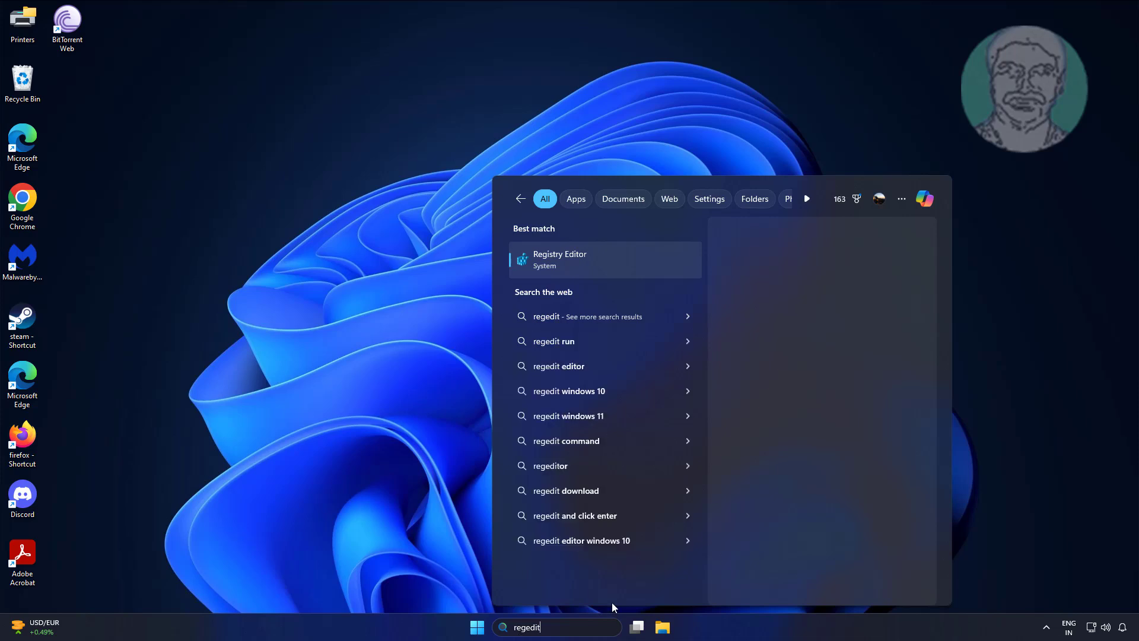
{"action": "right_click", "coordinate": [606, 260]}
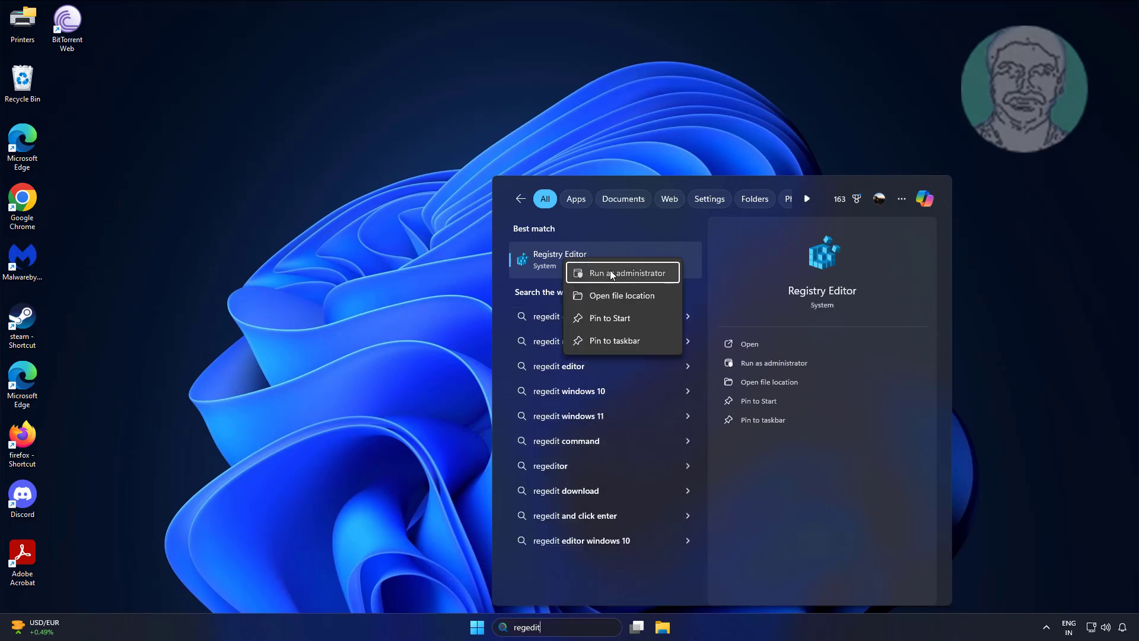
{"action": "left_click", "coordinate": [611, 272]}
{"action": "left_click", "coordinate": [80, 67]}
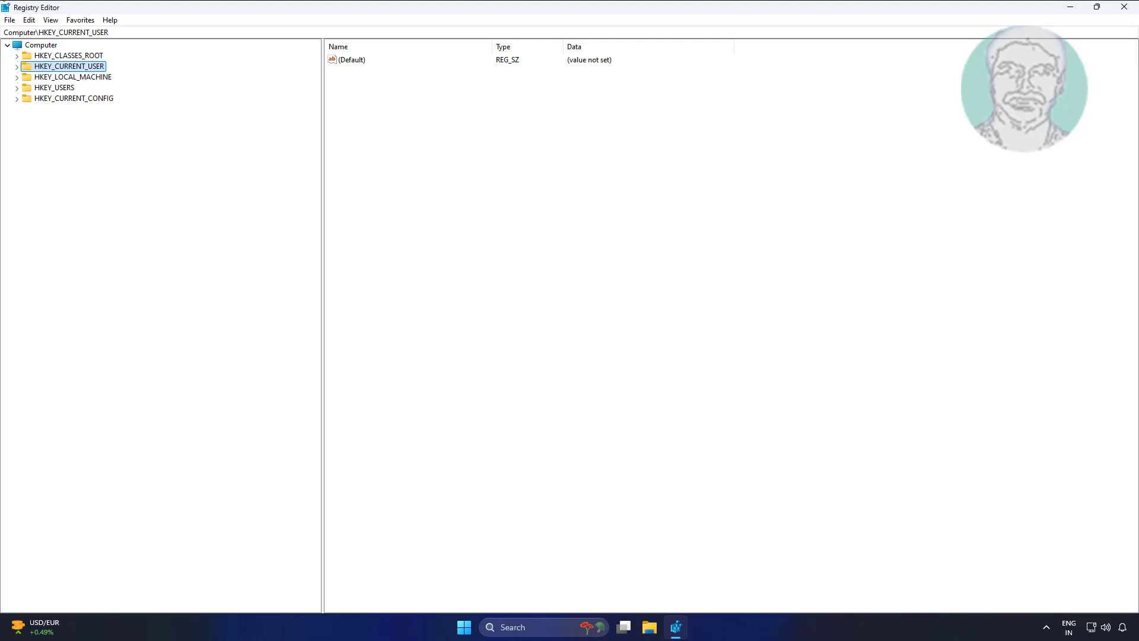
Expand HKEY_CURRENT_USER > Software > Policies > Microsoft > Windows in the key tree
{"action": "left_click", "coordinate": [19, 69]}
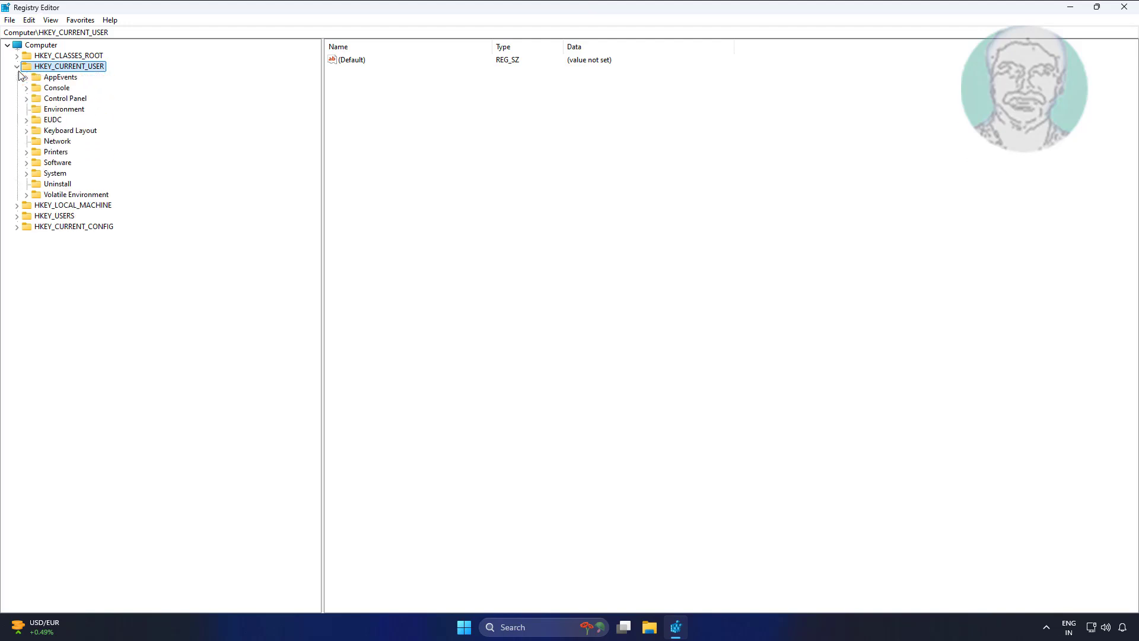
{"action": "left_click", "coordinate": [50, 163]}
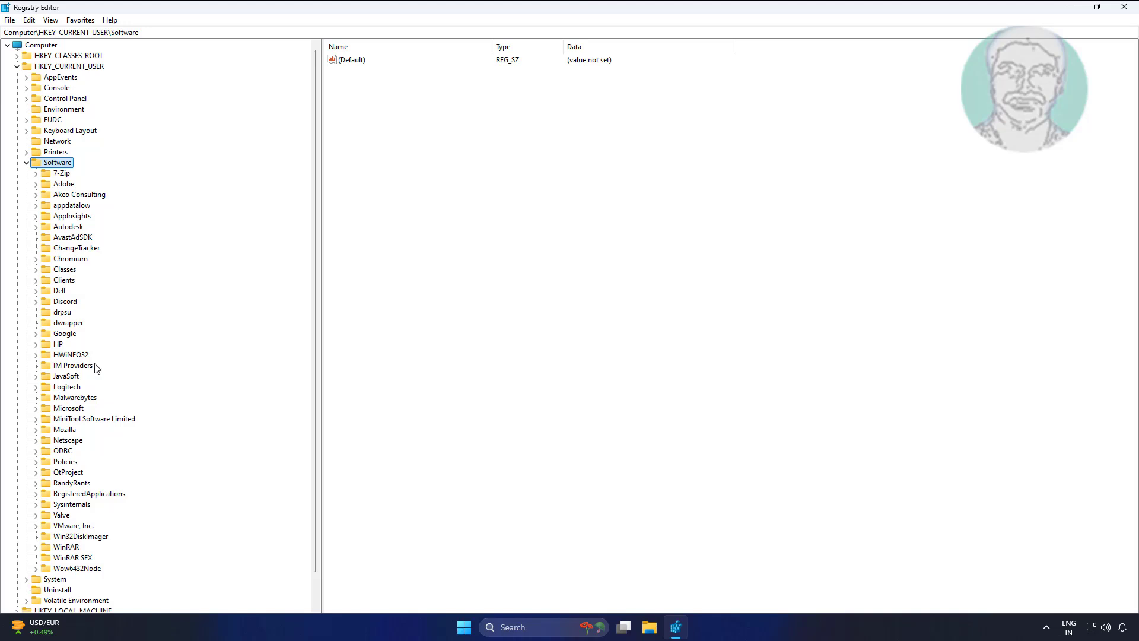
{"action": "left_click", "coordinate": [56, 338]}
{"action": "key", "text": "p"}
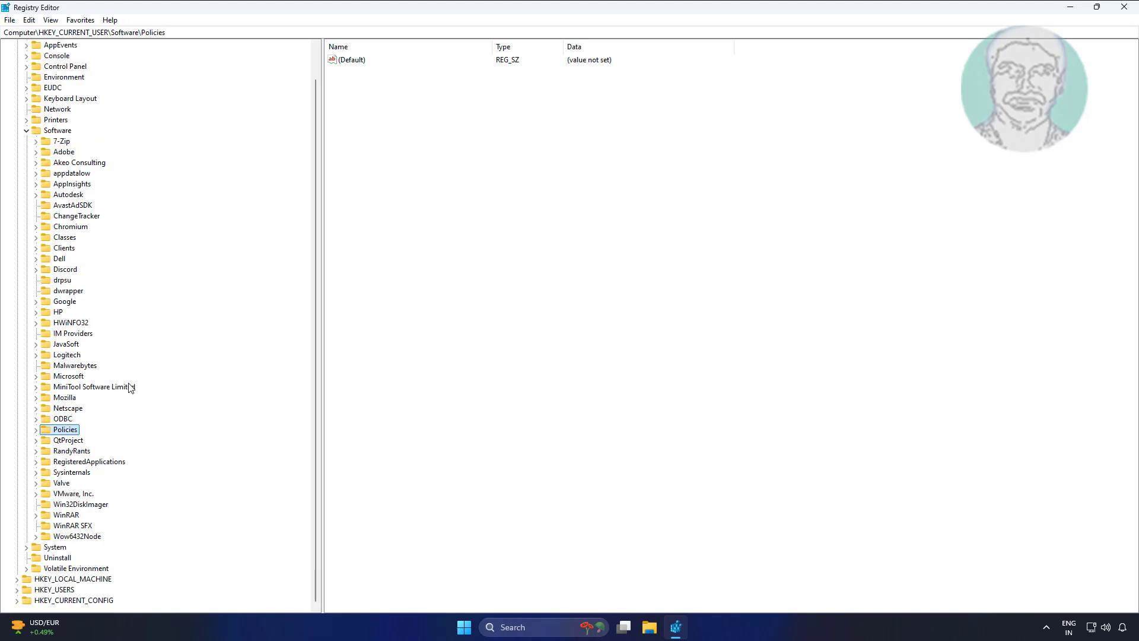
{"action": "scroll", "coordinate": [130, 386], "scroll_direction": "down", "scroll_amount": 1}
{"action": "left_click", "coordinate": [39, 430]}
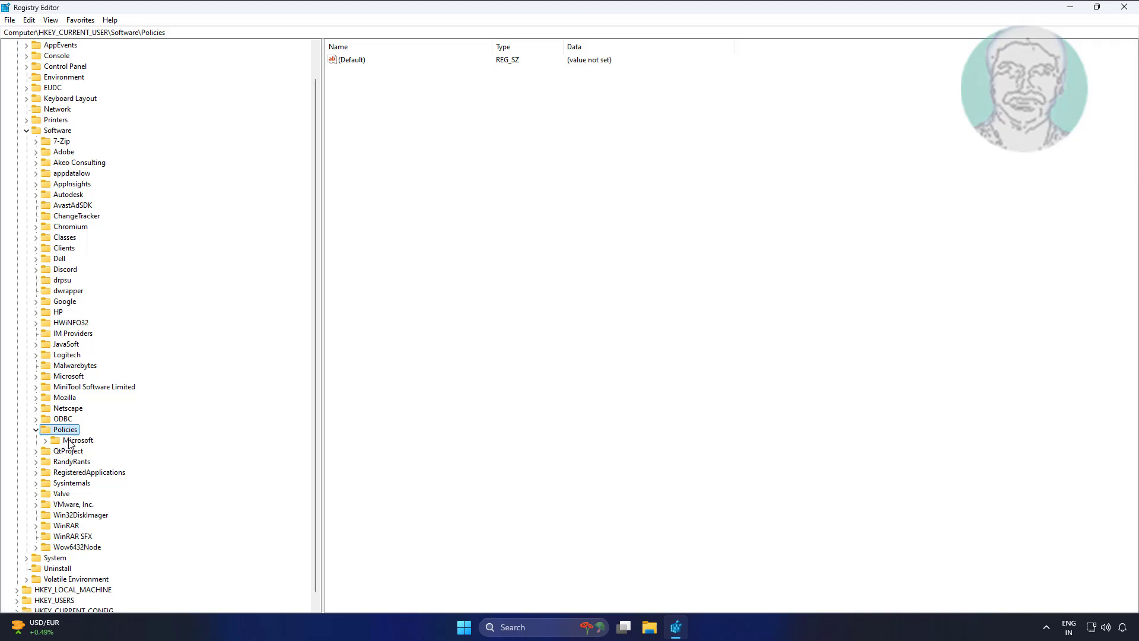
{"action": "left_click", "coordinate": [50, 439]}
{"action": "left_click", "coordinate": [46, 440]}
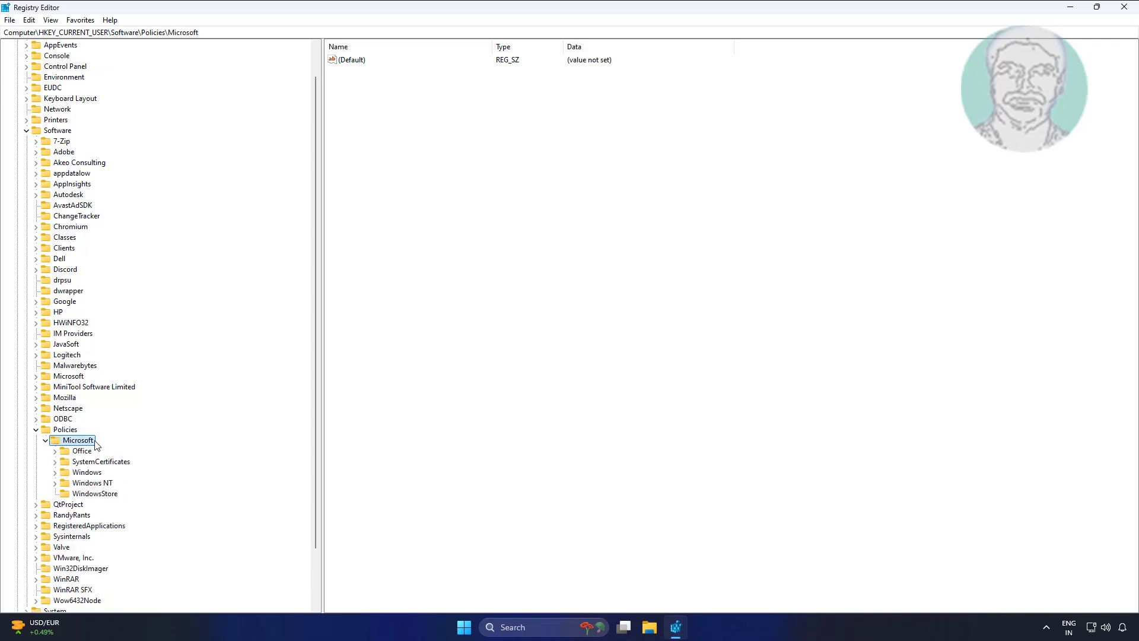
{"action": "left_click", "coordinate": [87, 473]}
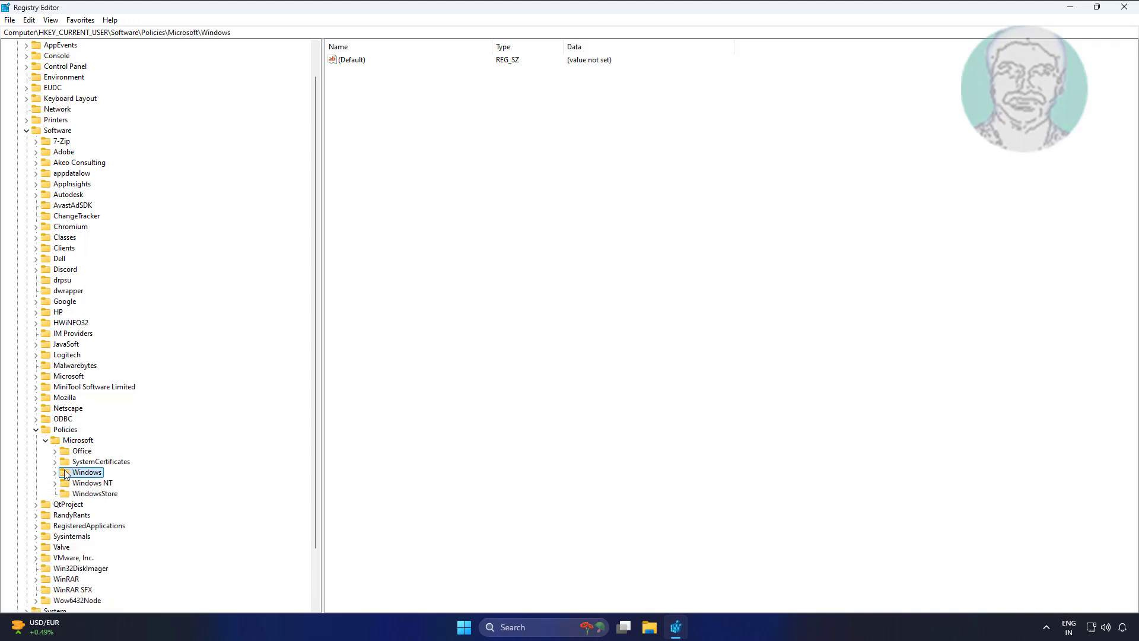
{"action": "left_click", "coordinate": [56, 473]}
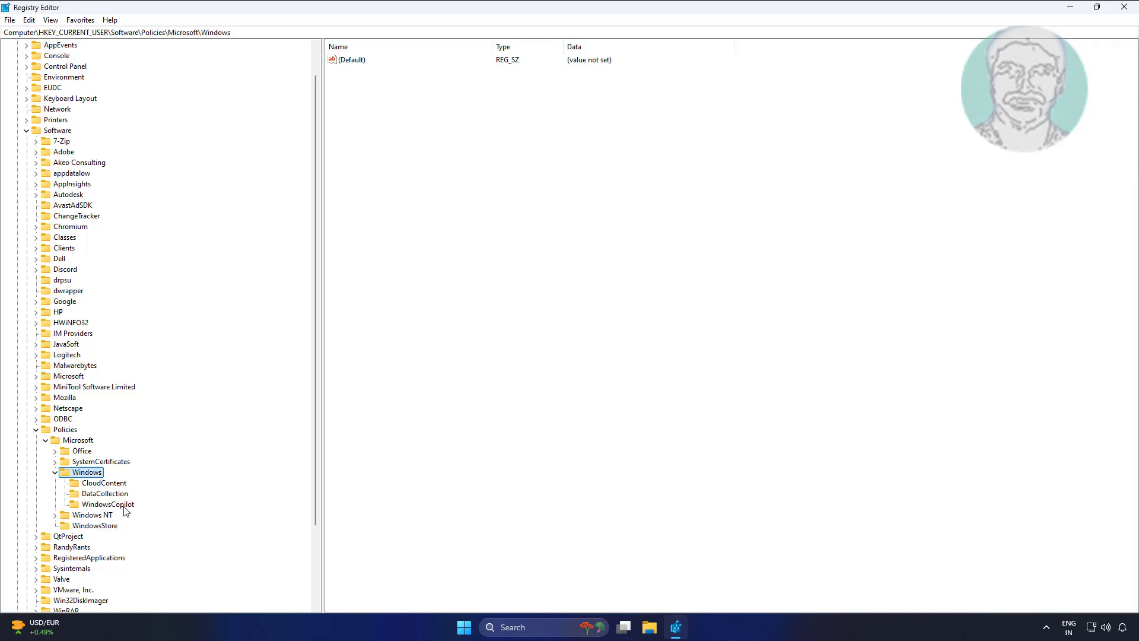
Create a subkey named 'System' under the Windows policies key
{"action": "right_click", "coordinate": [94, 476]}
{"action": "mouse_move", "coordinate": [122, 494]}
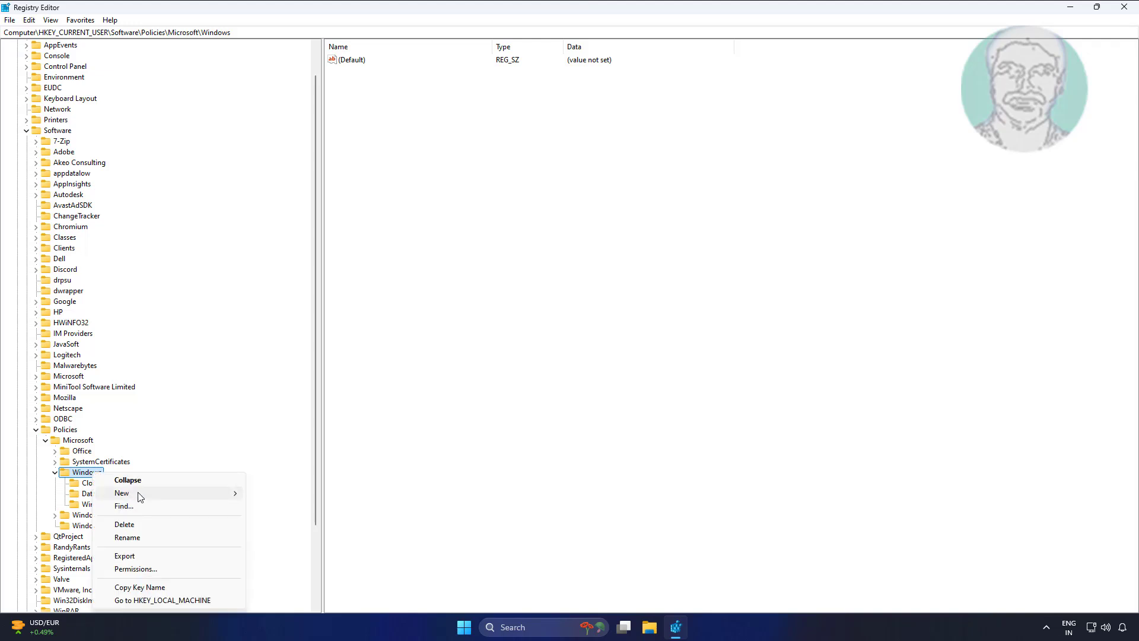
{"action": "left_click", "coordinate": [270, 495]}
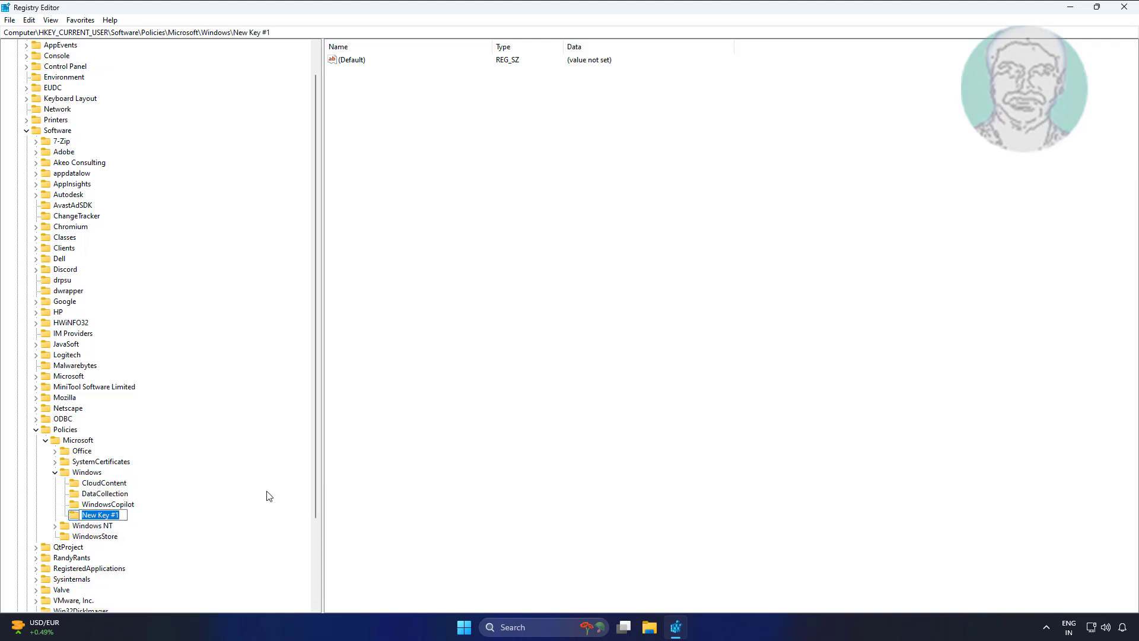
{"action": "type", "text": "Sys"}
{"action": "type", "text": "tem"}
{"action": "key", "text": "Return"}
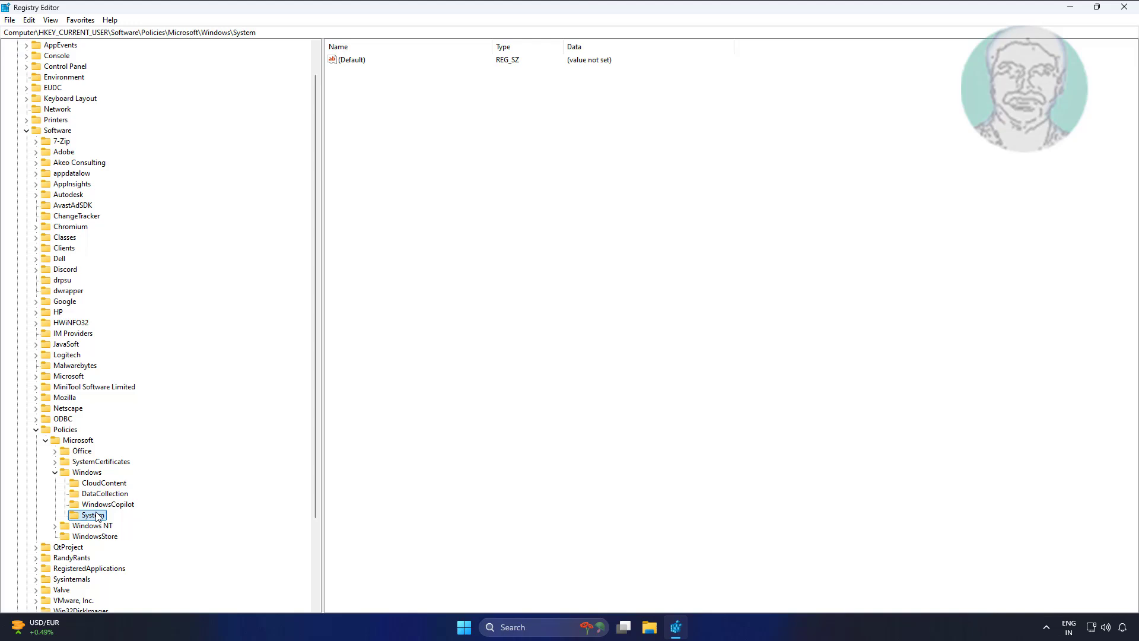
Add a DWORD (32-bit) value named 'DisableCMD' to the System key
{"action": "right_click", "coordinate": [372, 97]}
{"action": "mouse_move", "coordinate": [402, 100]}
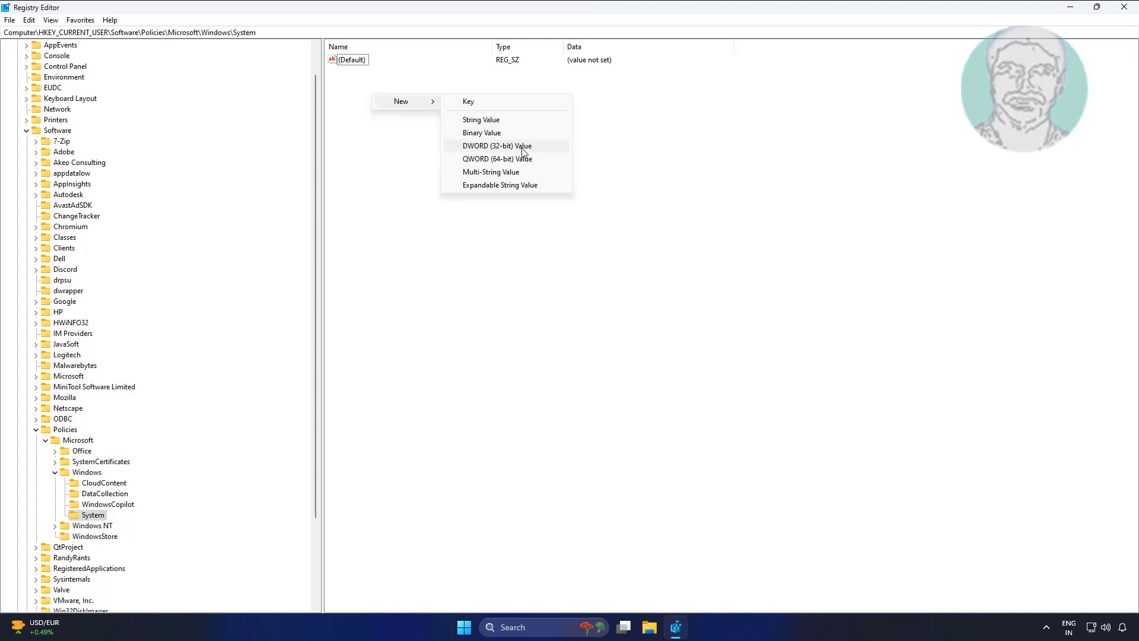
{"action": "left_click", "coordinate": [521, 148]}
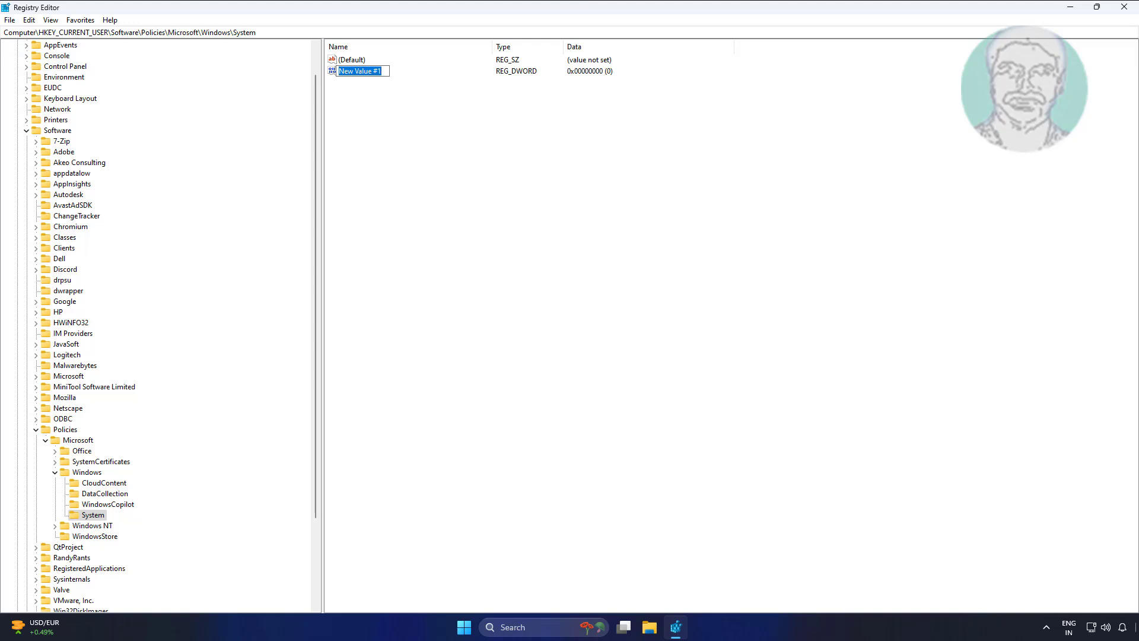
{"action": "type", "text": "D"}
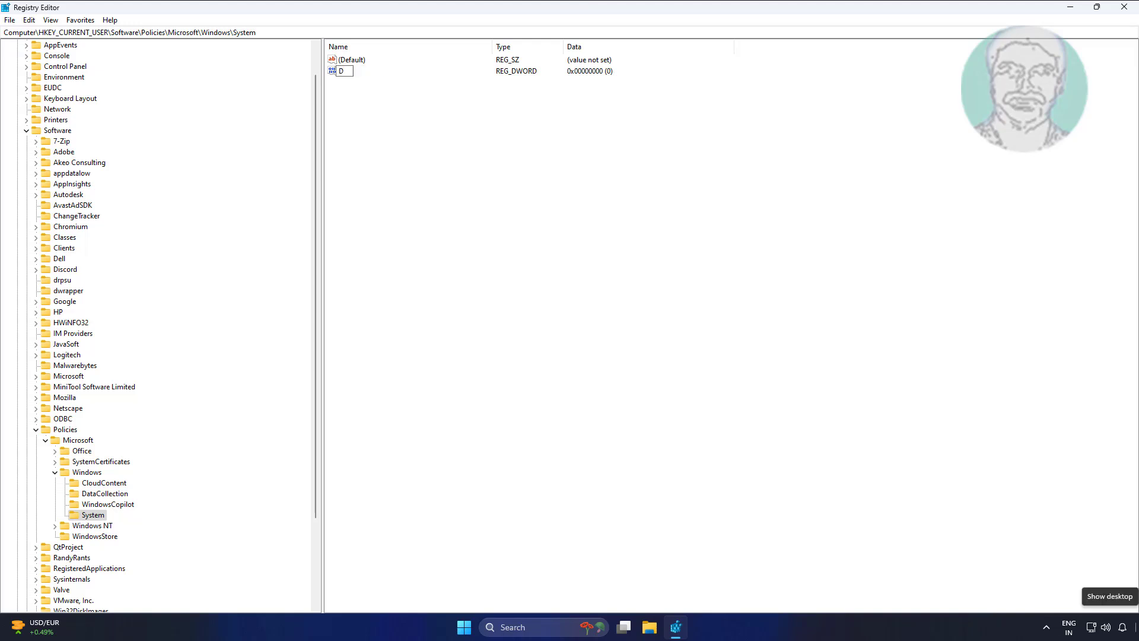
{"action": "type", "text": "isable"}
{"action": "type", "text": "CMD"}
{"action": "key", "text": "Return"}
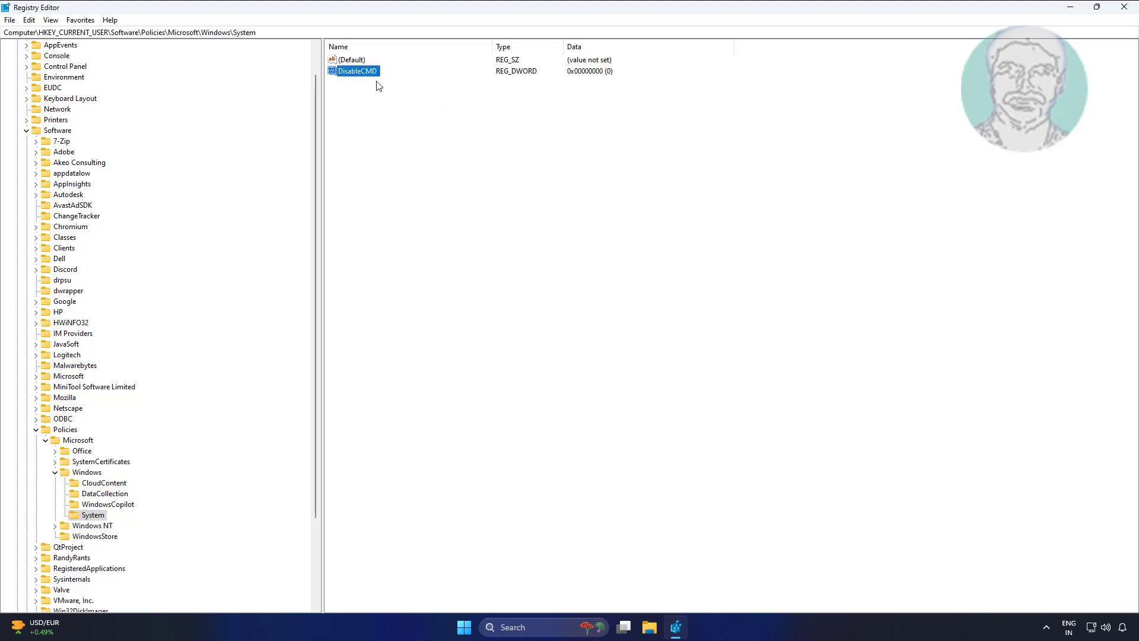
Confirm DisableCMD's value data as 0 in its edit dialog
{"action": "double_click", "coordinate": [374, 73]}
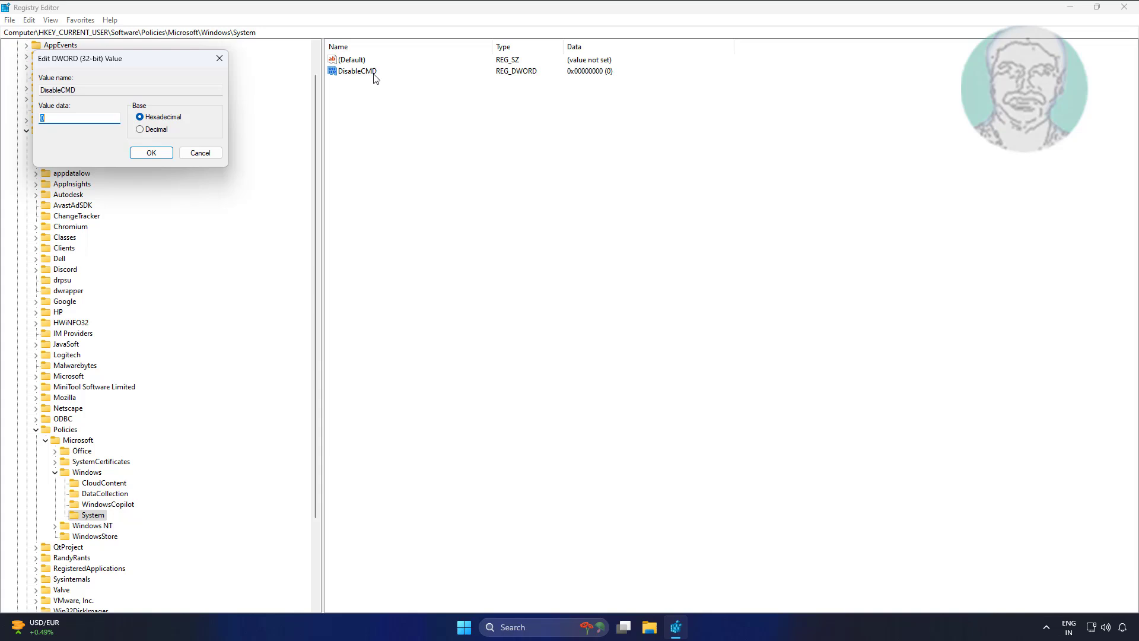
{"action": "left_click", "coordinate": [53, 120]}
{"action": "left_click", "coordinate": [151, 152]}
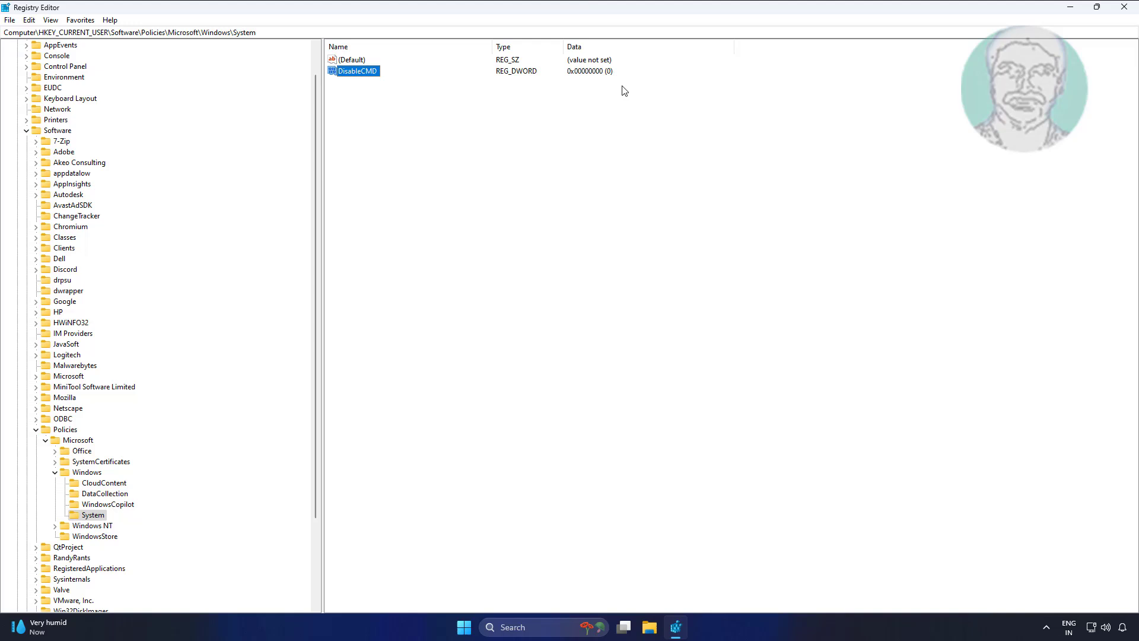
Collapse the registry tree, close Registry Editor, and bring up the Run dialog
{"action": "left_click", "coordinate": [55, 473]}
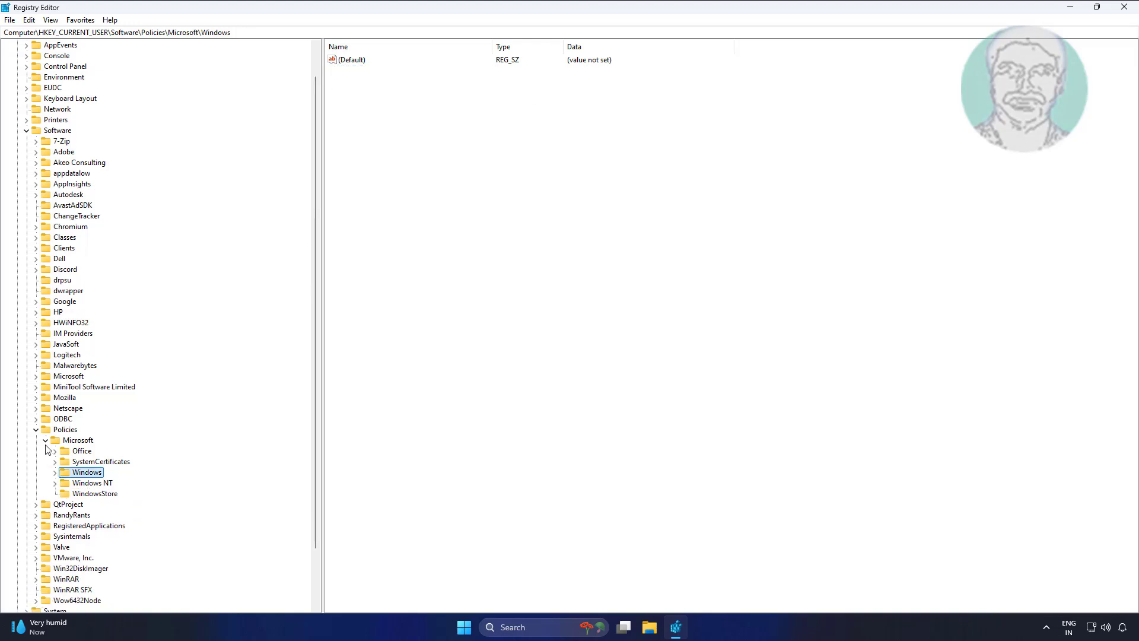
{"action": "left_click", "coordinate": [44, 440]}
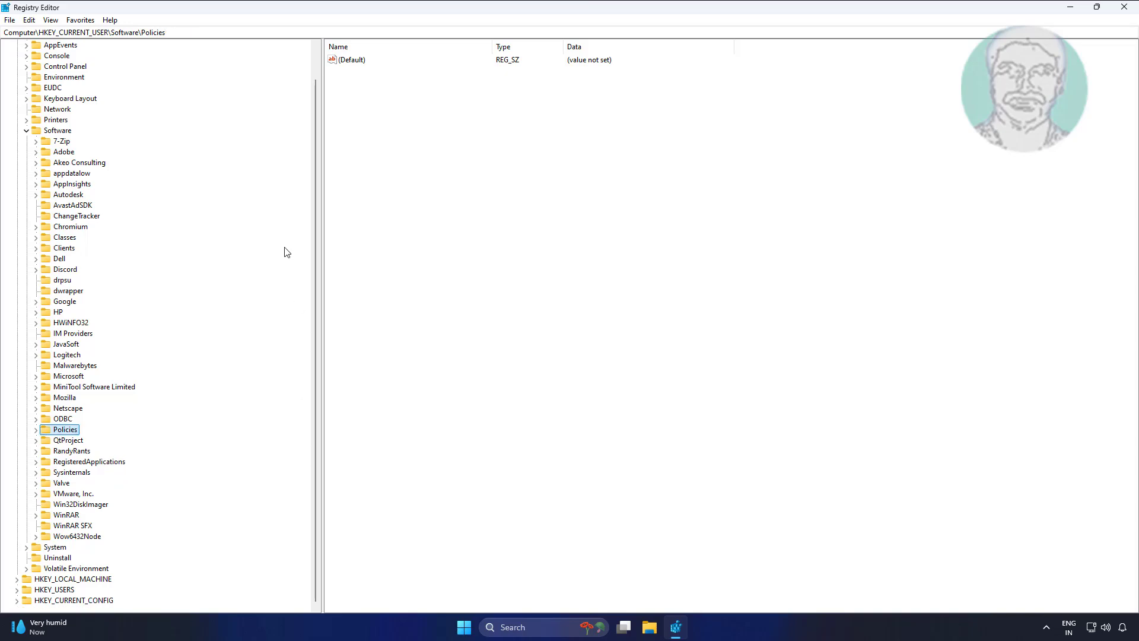
{"action": "scroll", "coordinate": [287, 251], "scroll_direction": "up", "scroll_amount": 1}
{"action": "left_click", "coordinate": [26, 162]}
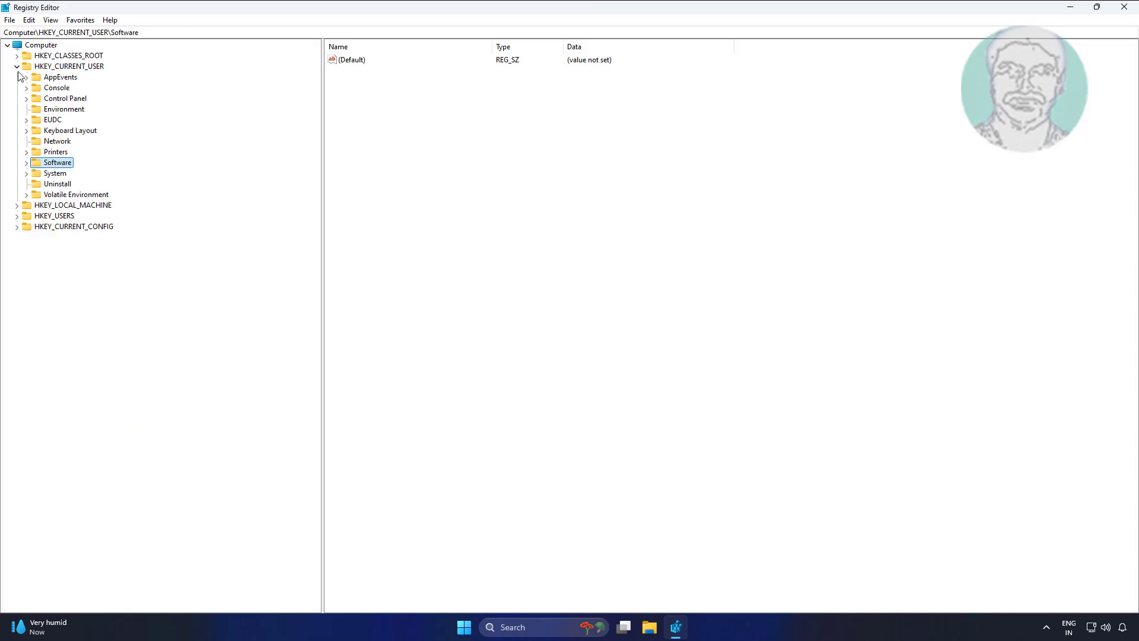
{"action": "left_click", "coordinate": [16, 66]}
{"action": "left_click", "coordinate": [1124, 7]}
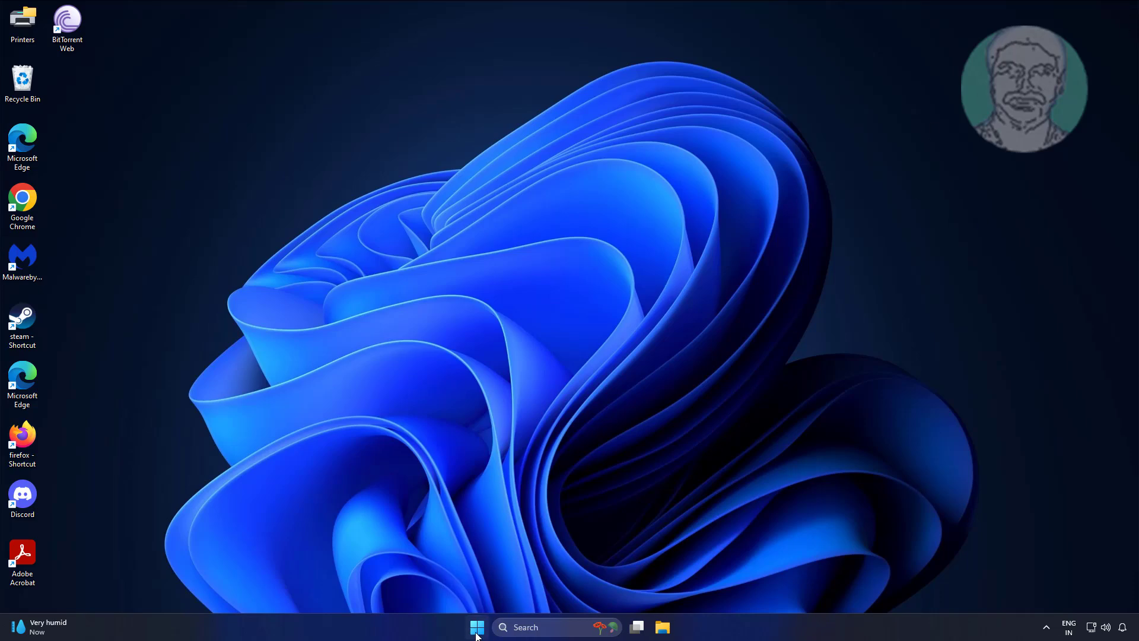
{"action": "right_click", "coordinate": [476, 626]}
{"action": "left_click", "coordinate": [479, 547]}
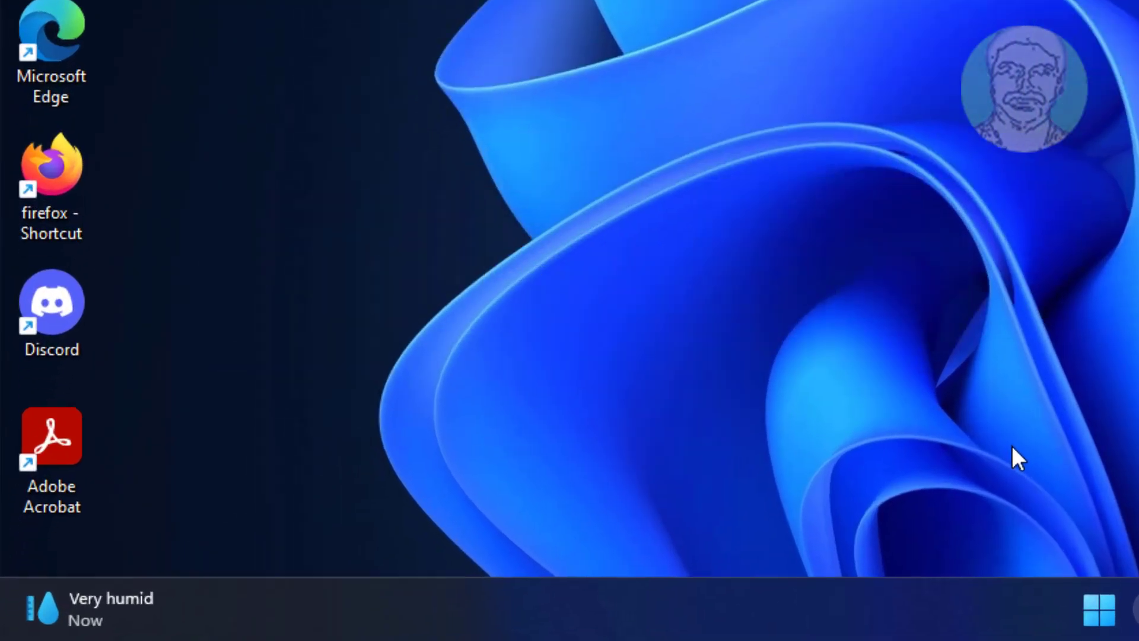
{"action": "type", "text": "l"}
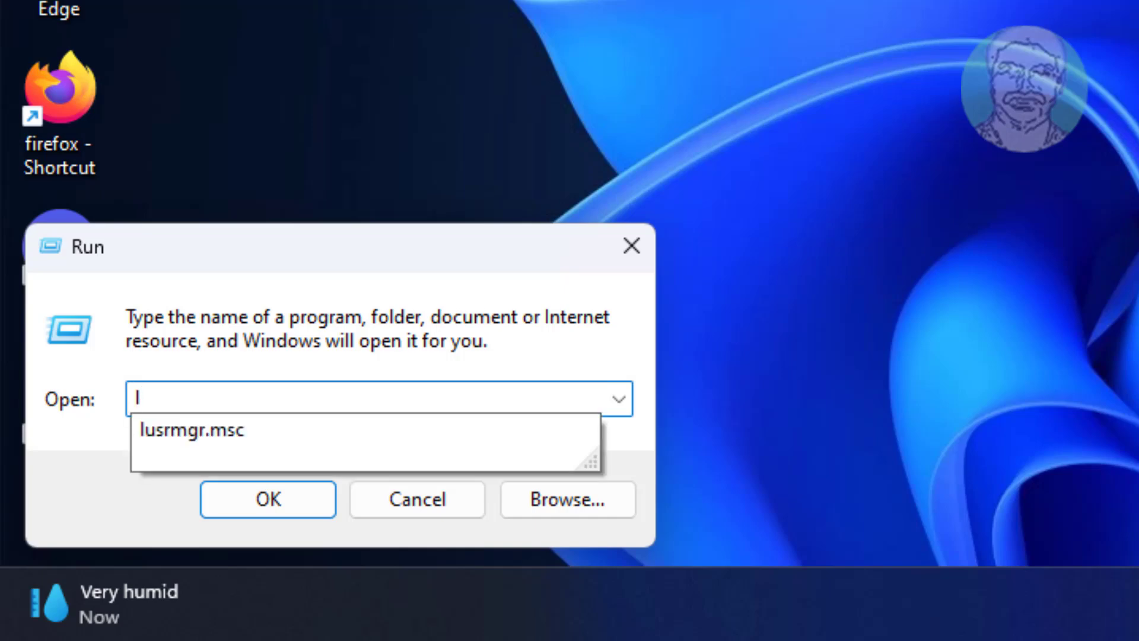
{"action": "type", "text": "usr"}
{"action": "type", "text": "mgr.msc"}
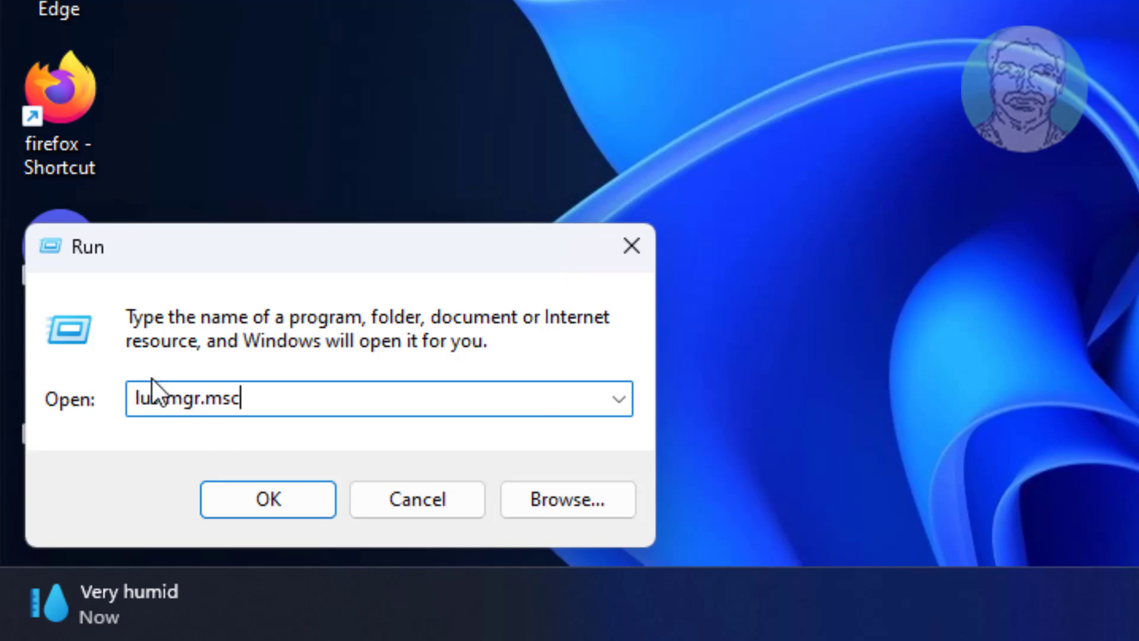
Run lusrmgr.msc and show the Users folder
{"action": "left_click", "coordinate": [272, 505]}
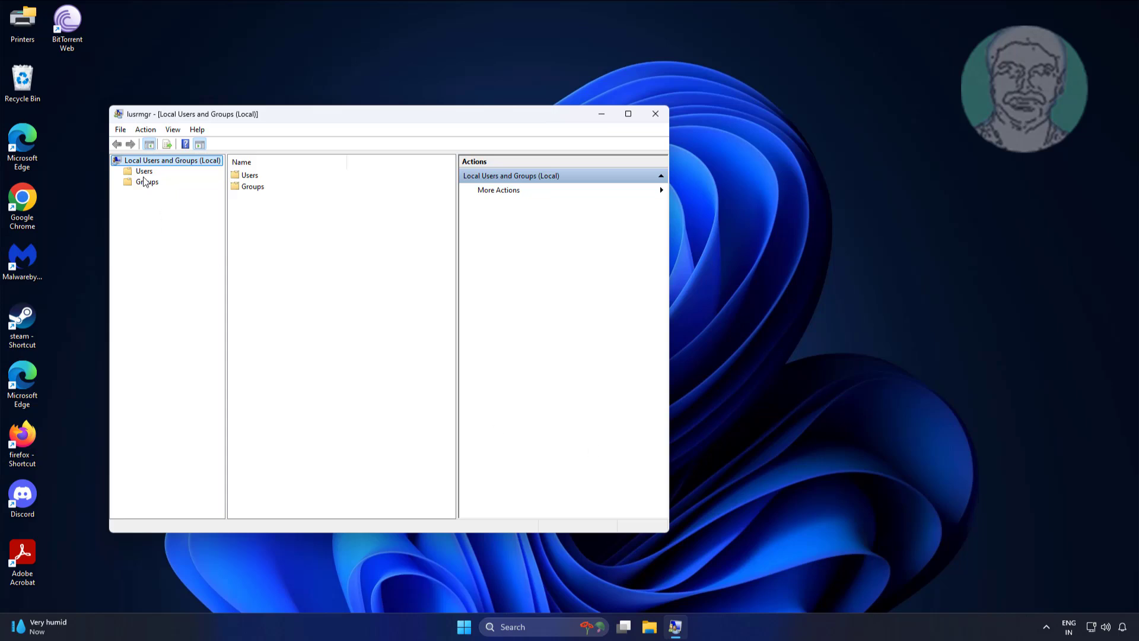
{"action": "left_click", "coordinate": [143, 171]}
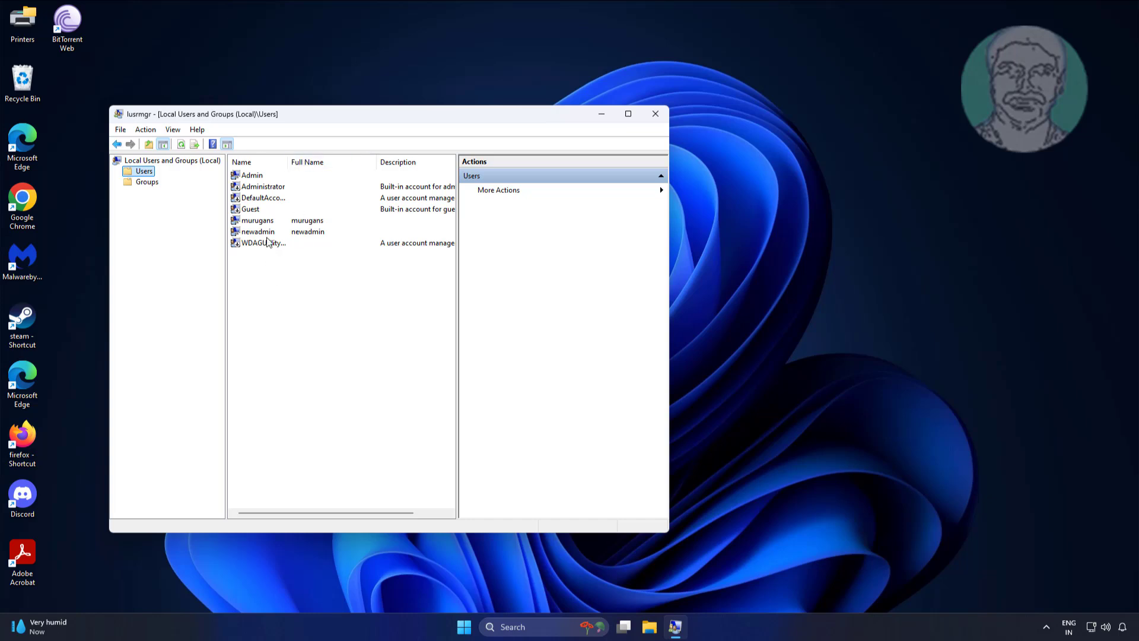
Create user 'Admin1' with a password, no forced change, and never-expiring password
{"action": "right_click", "coordinate": [268, 271]}
{"action": "left_click", "coordinate": [296, 278]}
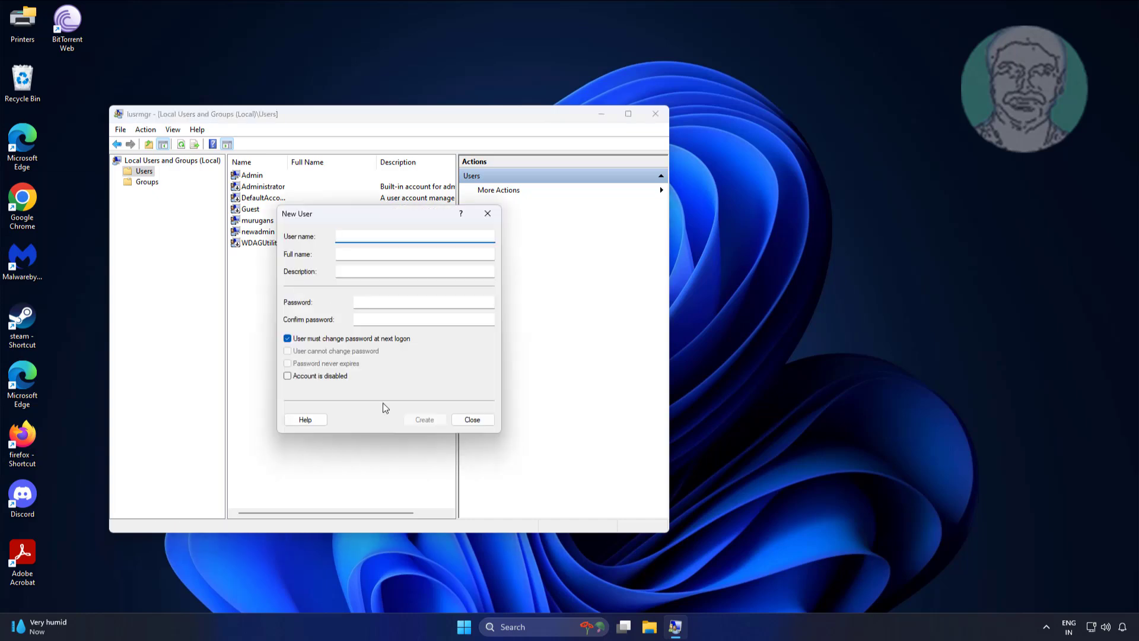
{"action": "type", "text": "Admin1"}
{"action": "left_click", "coordinate": [371, 301]}
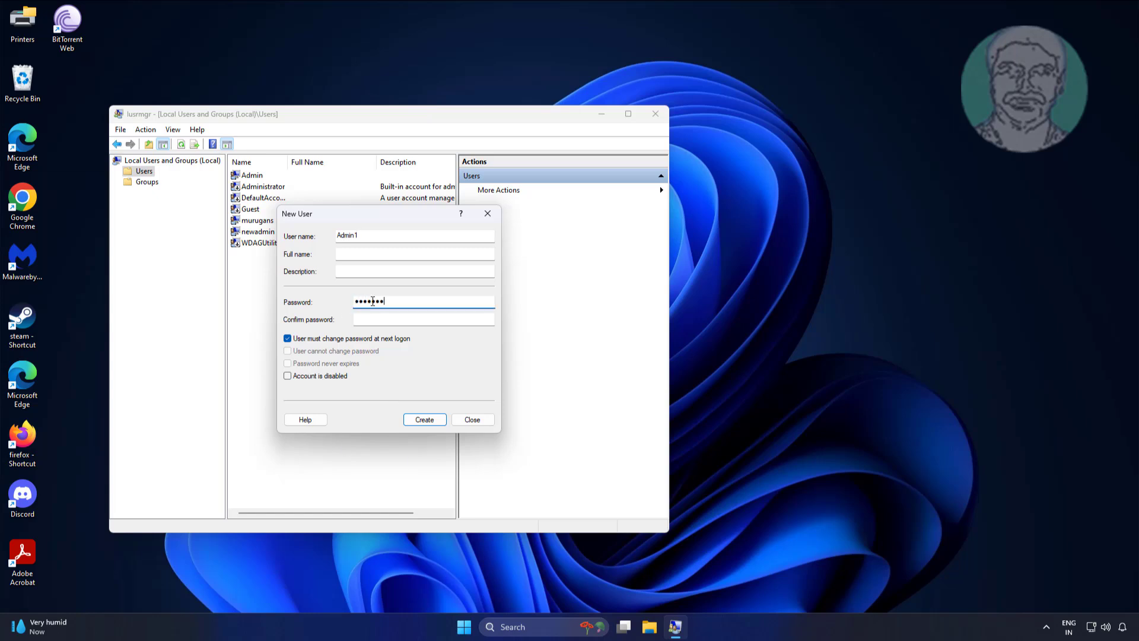
{"action": "type", "text": "1"}
{"action": "key", "text": "Tab"}
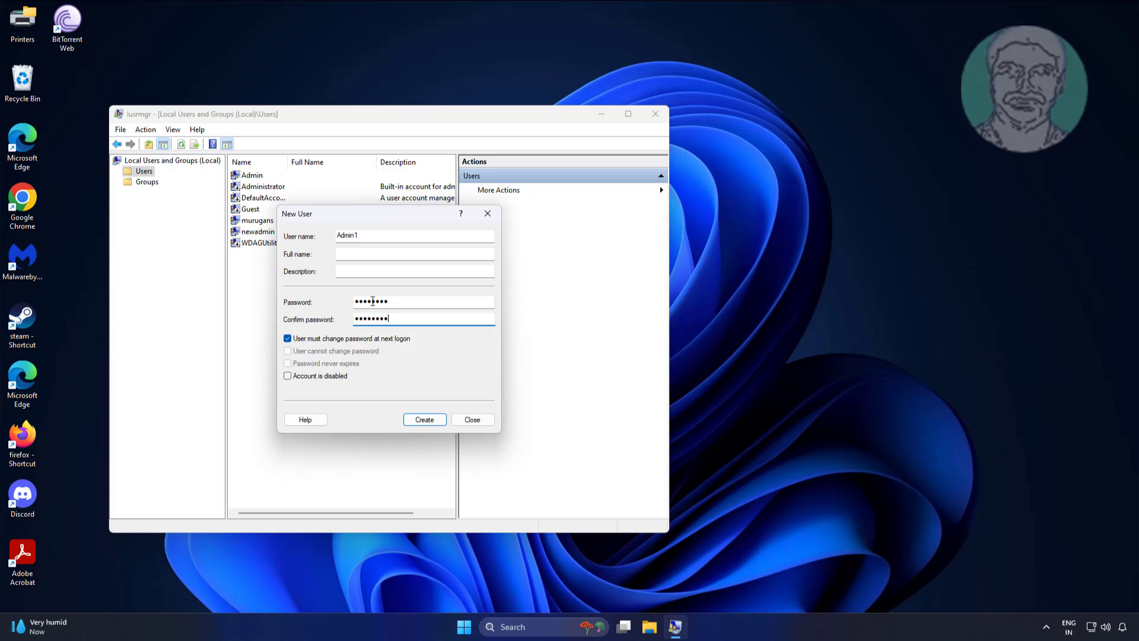
{"action": "left_click", "coordinate": [288, 339]}
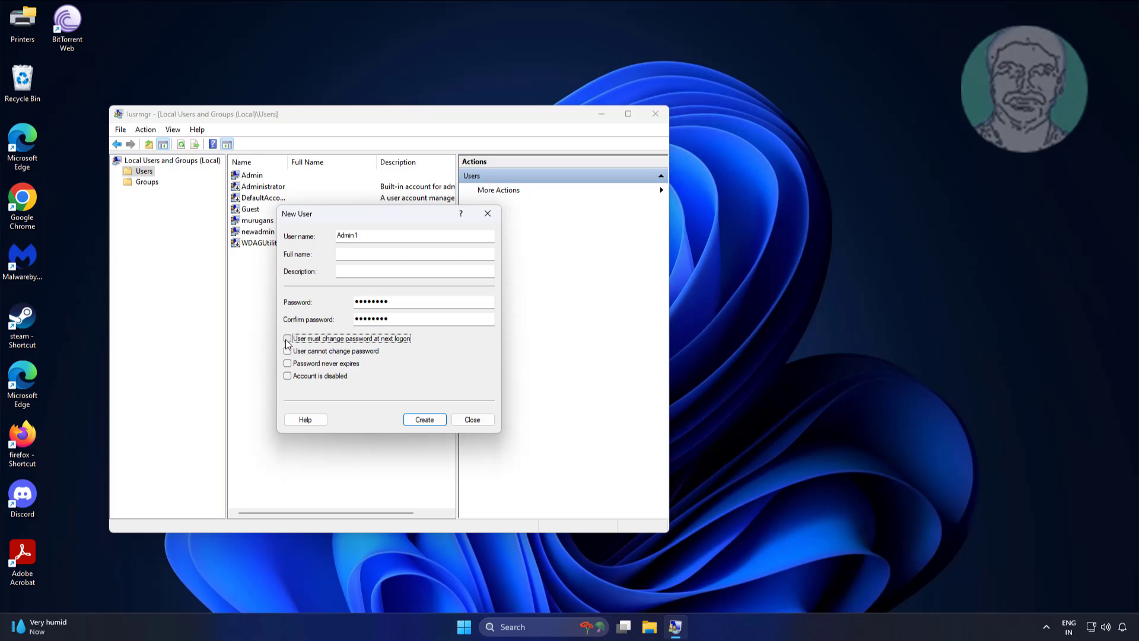
{"action": "left_click", "coordinate": [288, 363]}
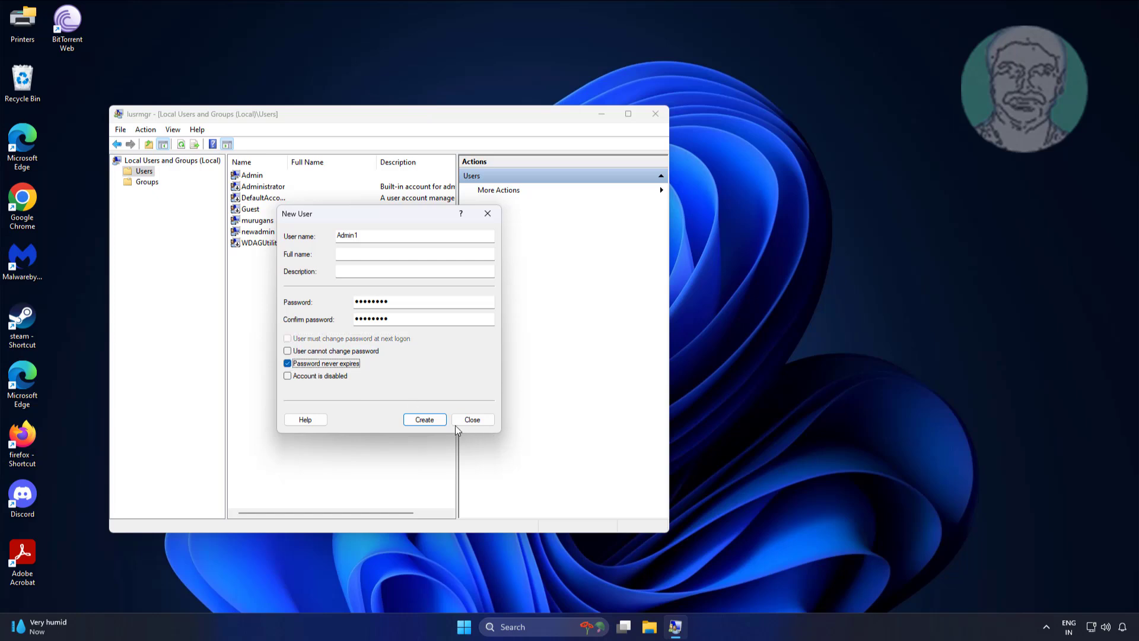
{"action": "left_click", "coordinate": [425, 420]}
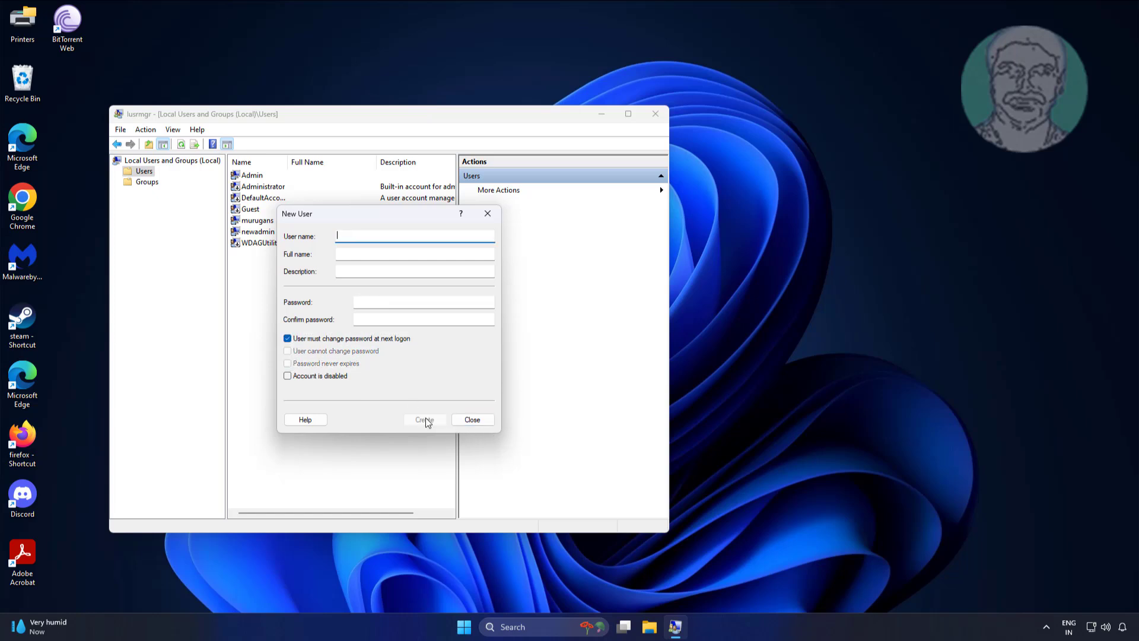
{"action": "left_click", "coordinate": [463, 421]}
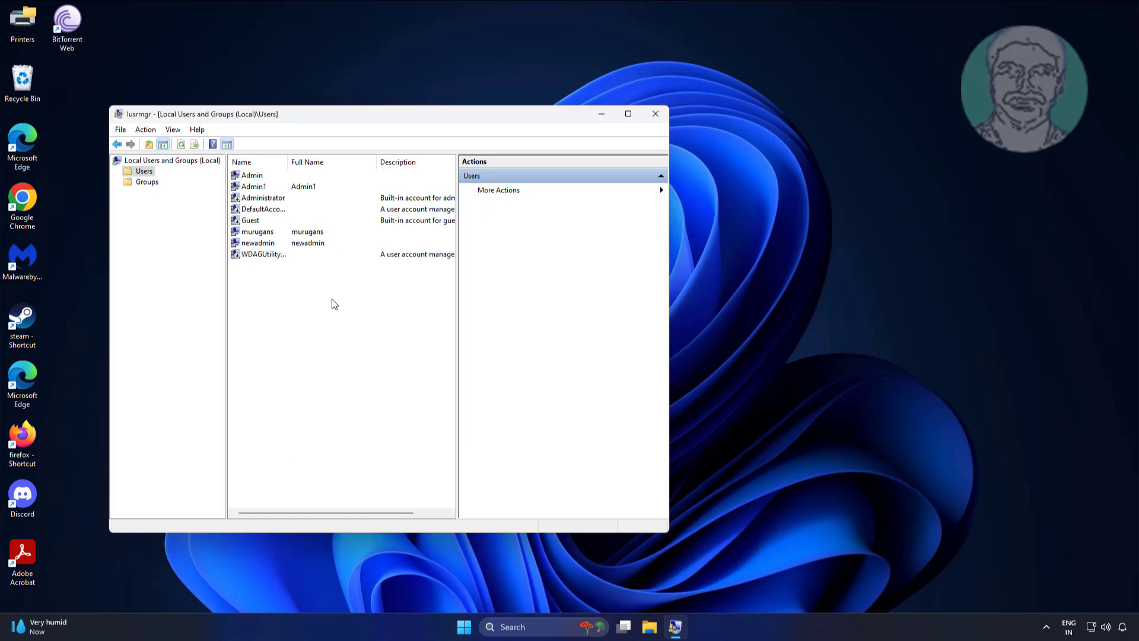
Add 'Administrators' to Admin1's Member Of list and apply
{"action": "double_click", "coordinate": [265, 187]}
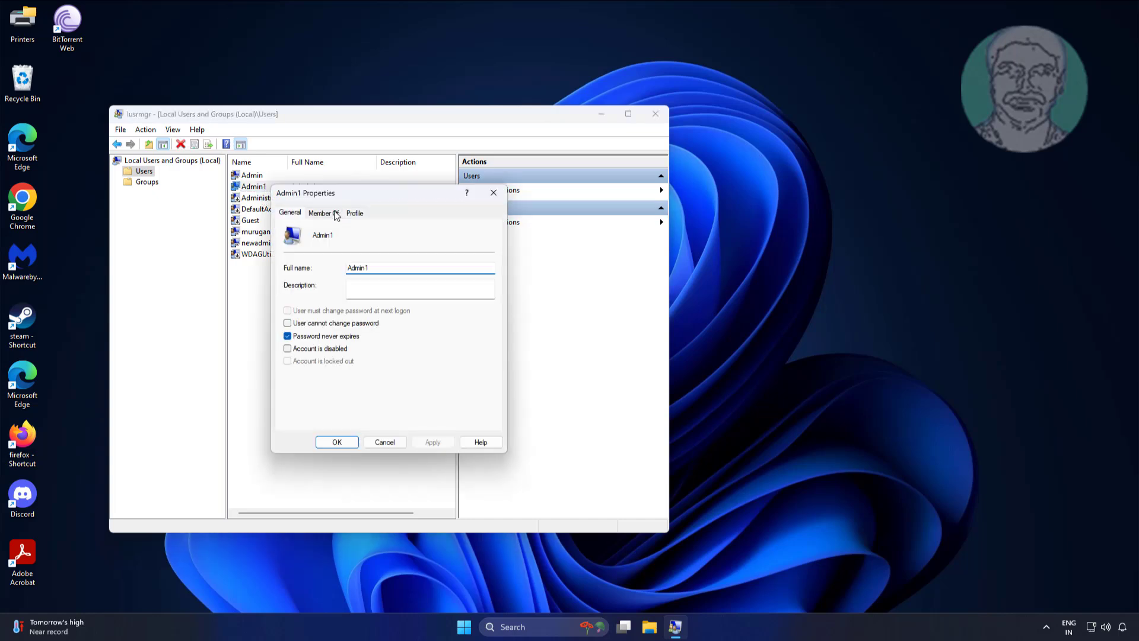
{"action": "left_click", "coordinate": [335, 212]}
{"action": "left_click", "coordinate": [308, 416]}
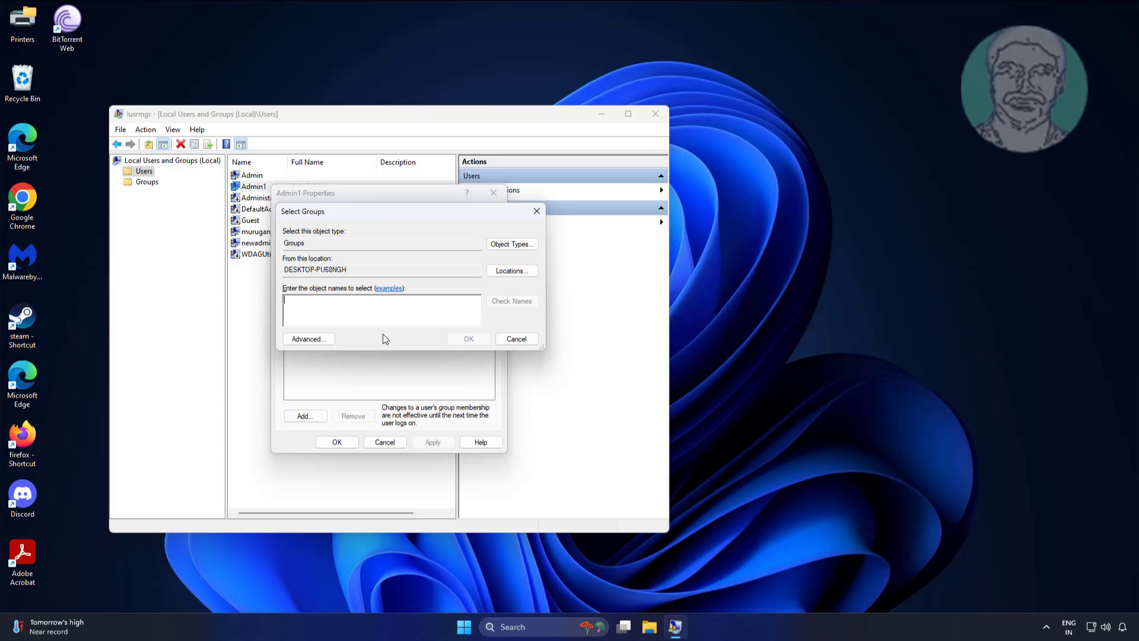
{"action": "type", "text": "administrators"}
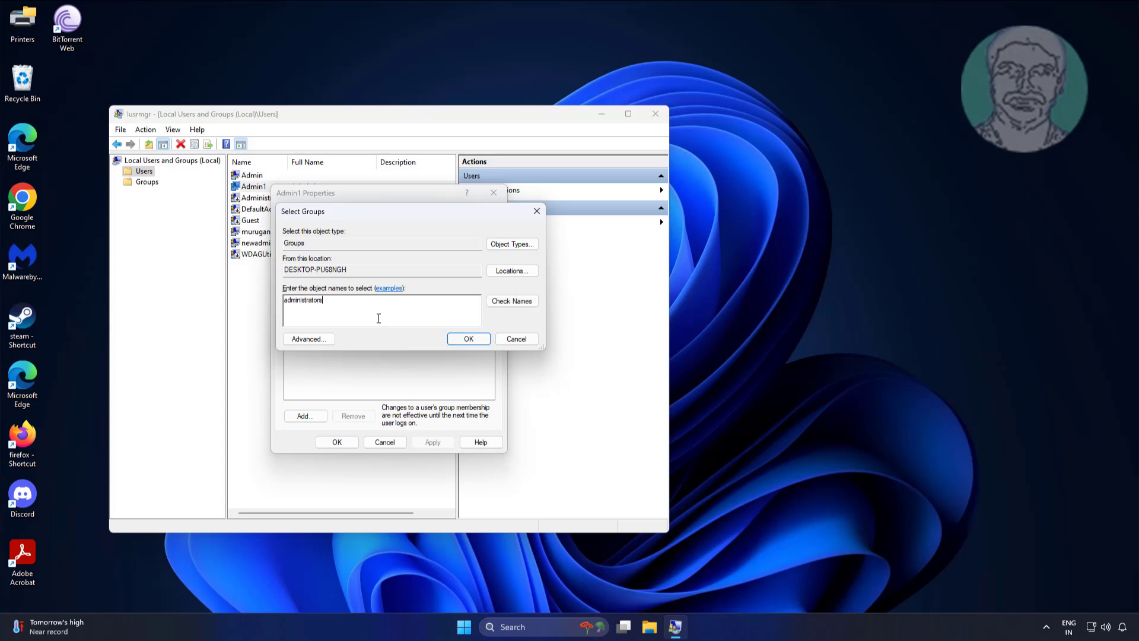
{"action": "left_click", "coordinate": [513, 303]}
{"action": "left_click", "coordinate": [464, 343]}
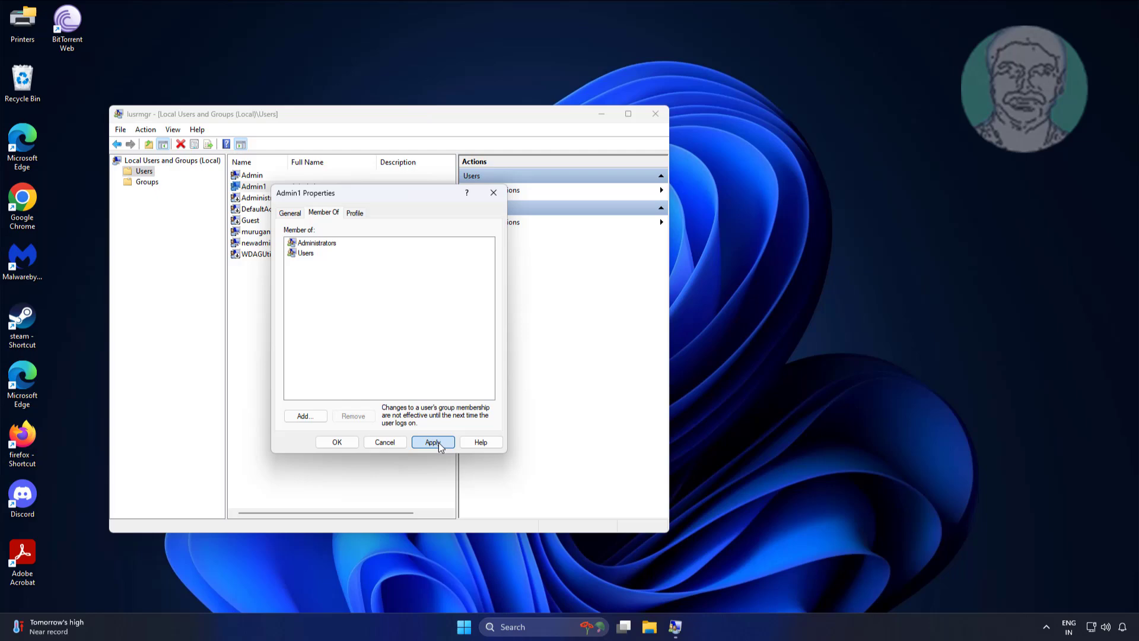
{"action": "left_click", "coordinate": [434, 442]}
{"action": "left_click", "coordinate": [338, 441]}
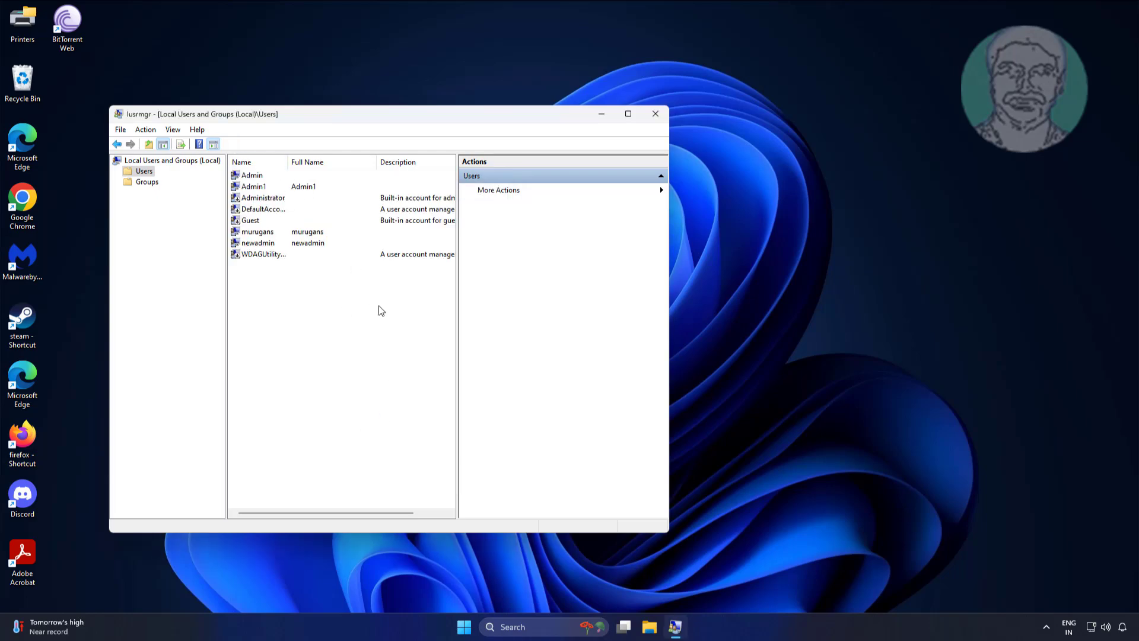
Close the user manager and sign out of the Admin account
{"action": "left_click", "coordinate": [655, 115]}
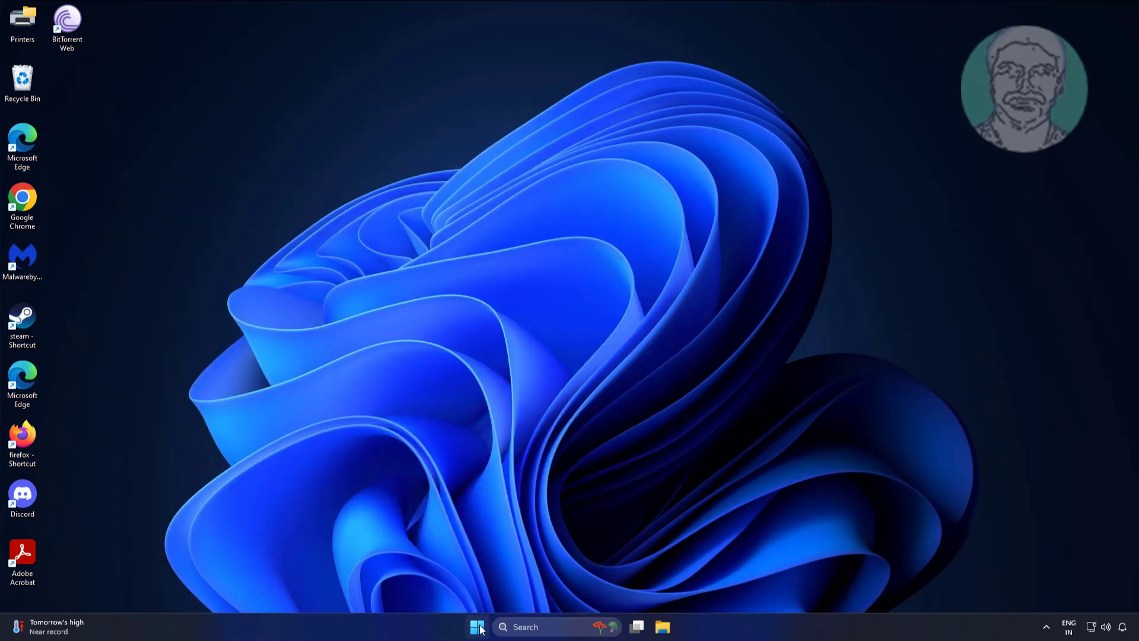
{"action": "left_click", "coordinate": [479, 627]}
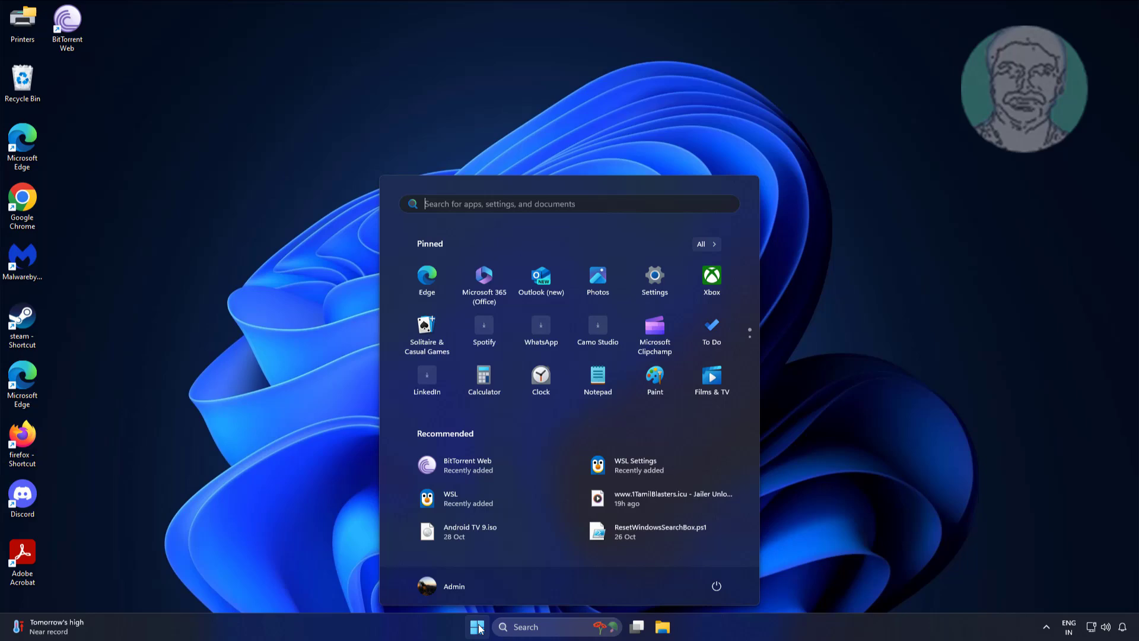
{"action": "left_click", "coordinate": [442, 580]}
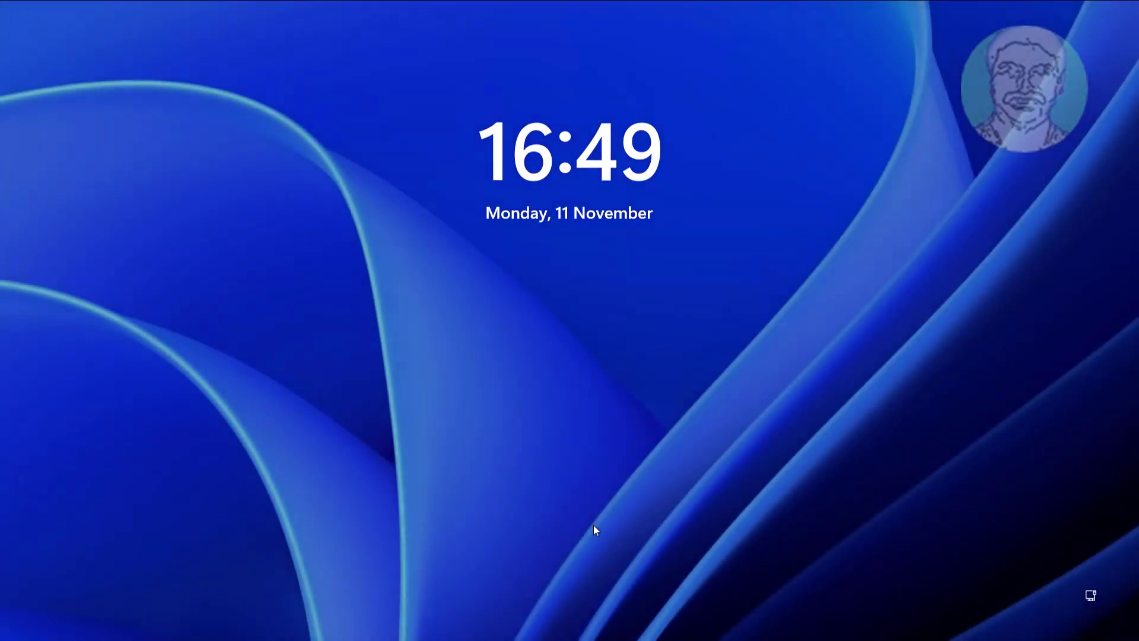
Sign in as Admin1 with its password
{"action": "left_click", "coordinate": [561, 443]}
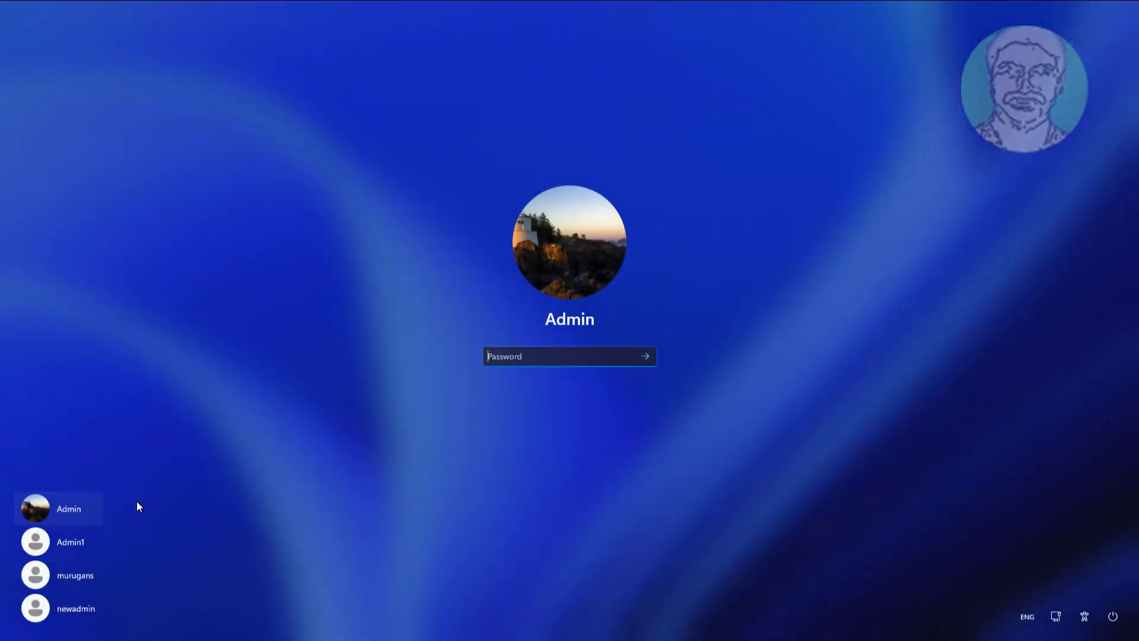
{"action": "left_click", "coordinate": [60, 545]}
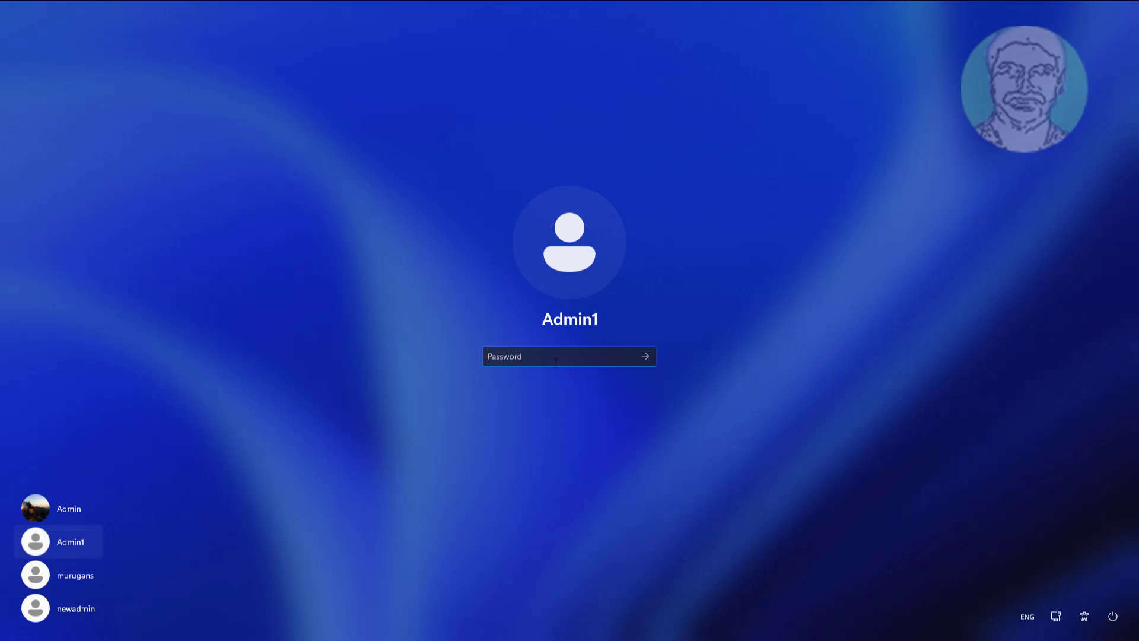
{"action": "type", "text": "*****"}
{"action": "key", "text": "Return"}
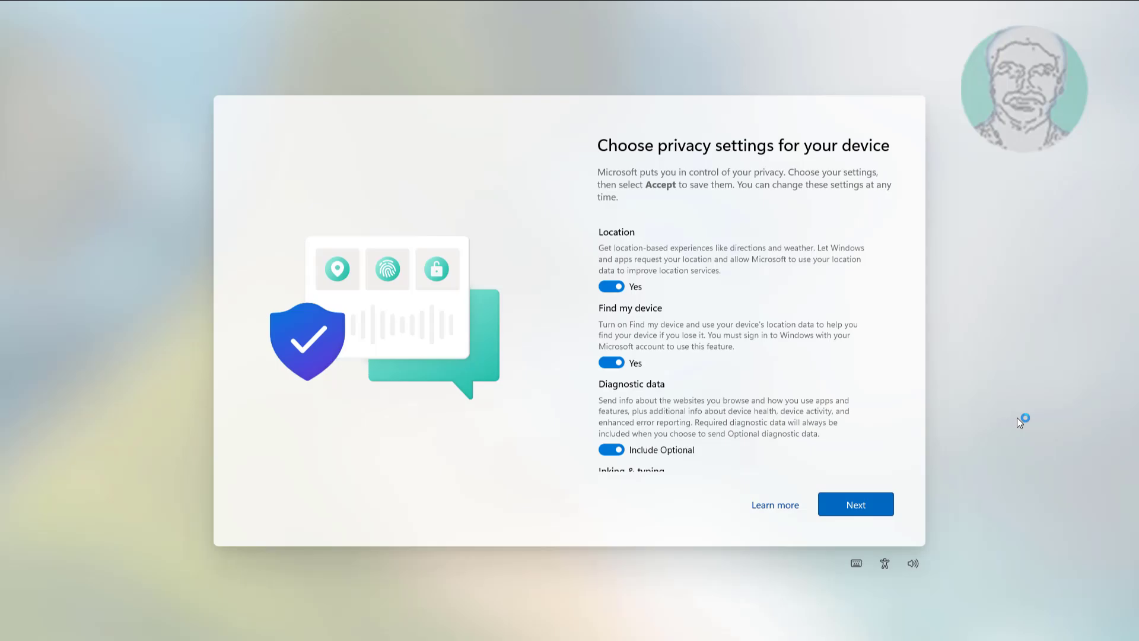
Accept the privacy settings to reach Admin1's desktop
{"action": "left_click", "coordinate": [774, 506]}
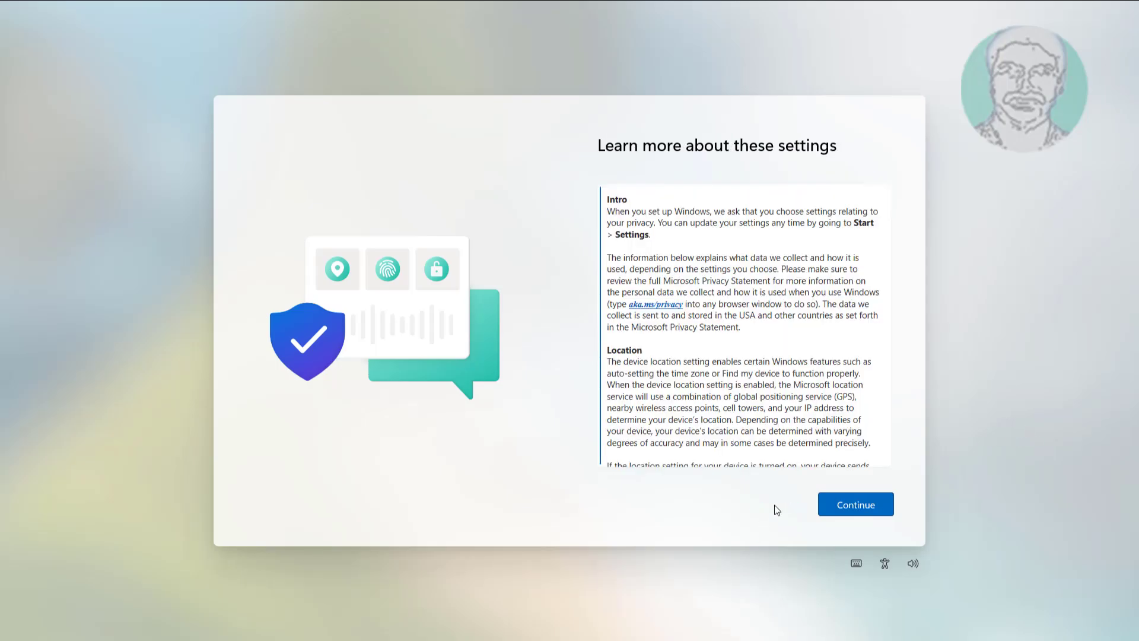
{"action": "left_click", "coordinate": [822, 505]}
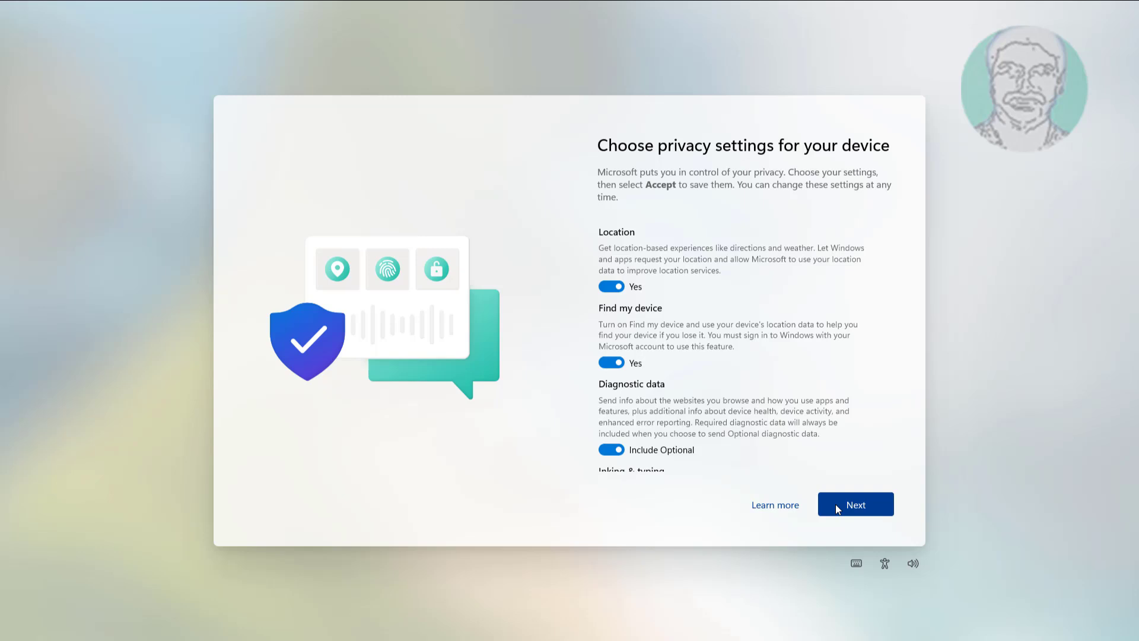
{"action": "left_click", "coordinate": [836, 504]}
{"action": "left_click", "coordinate": [840, 505]}
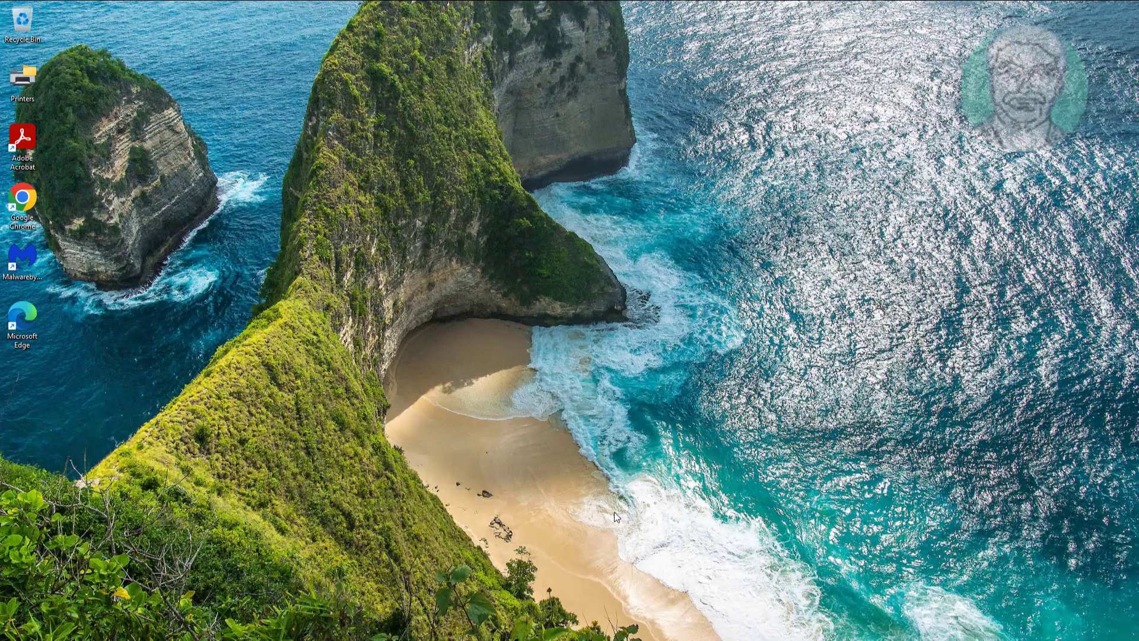
{"action": "key", "text": "super"}
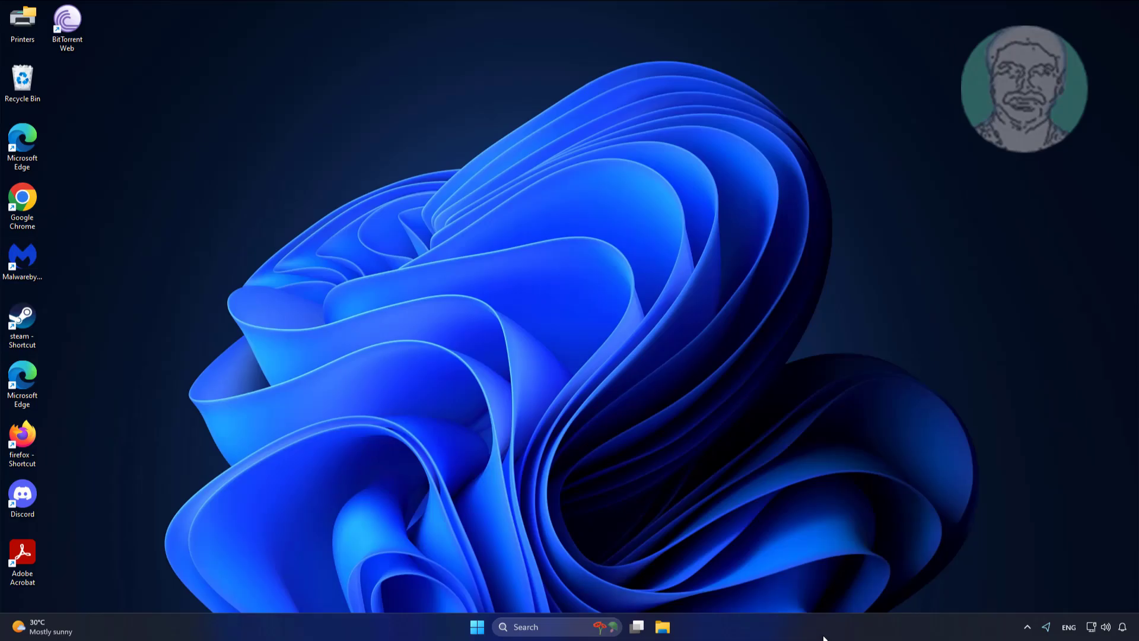
Run cmd.exe with administrative privileges through Task Manager's new-task dialog, then close the console
{"action": "right_click", "coordinate": [822, 623]}
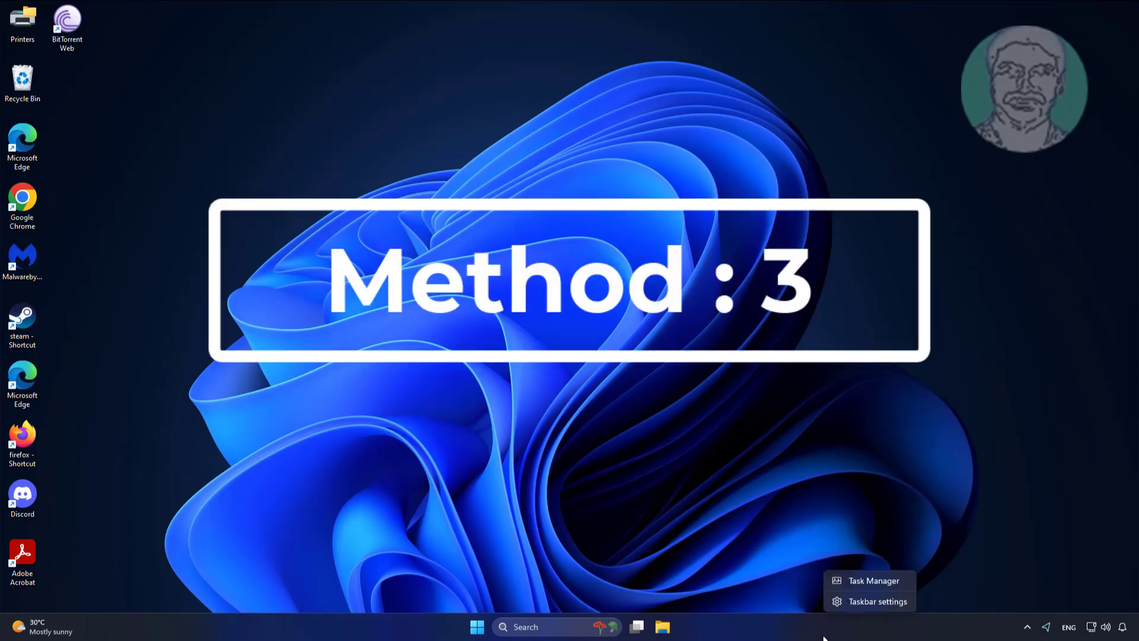
{"action": "left_click", "coordinate": [885, 587]}
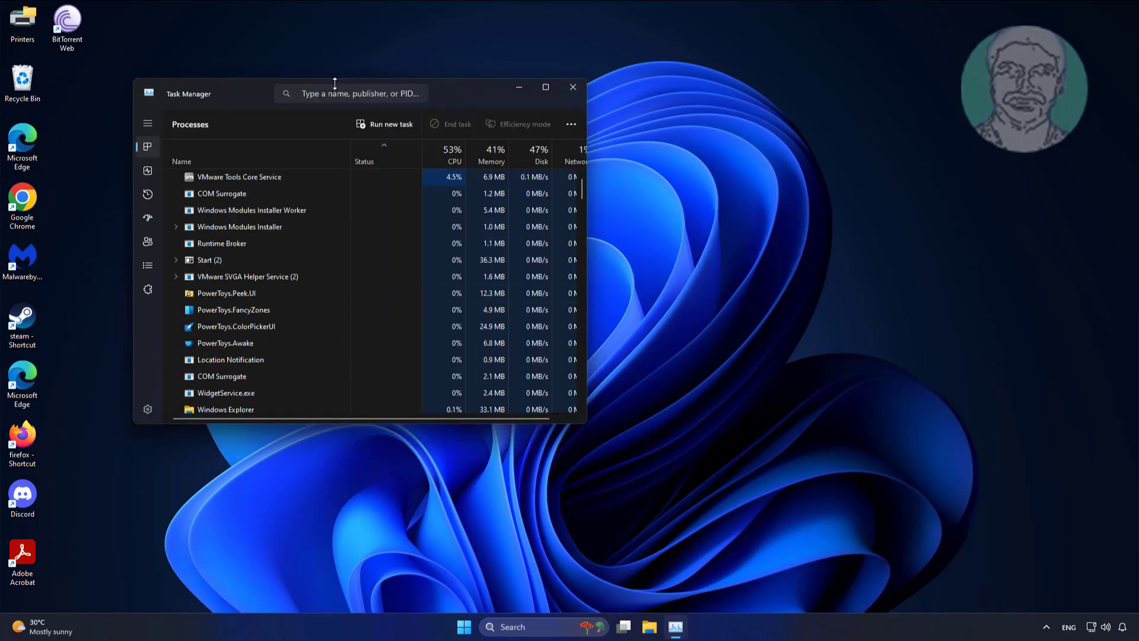
{"action": "left_click", "coordinate": [400, 125]}
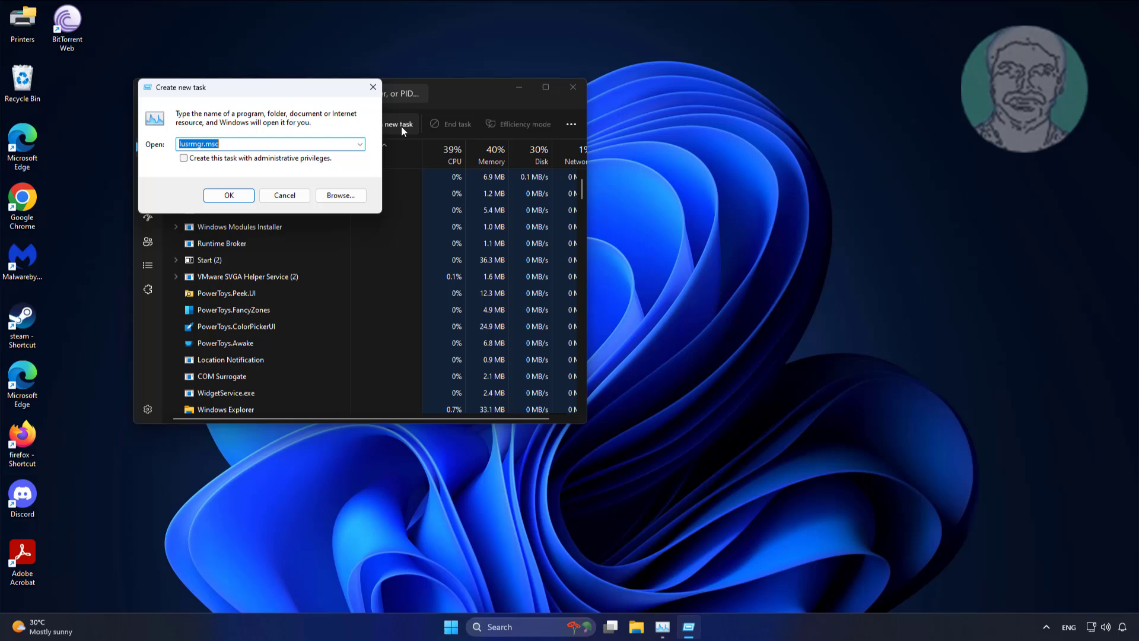
{"action": "type", "text": "cmd"}
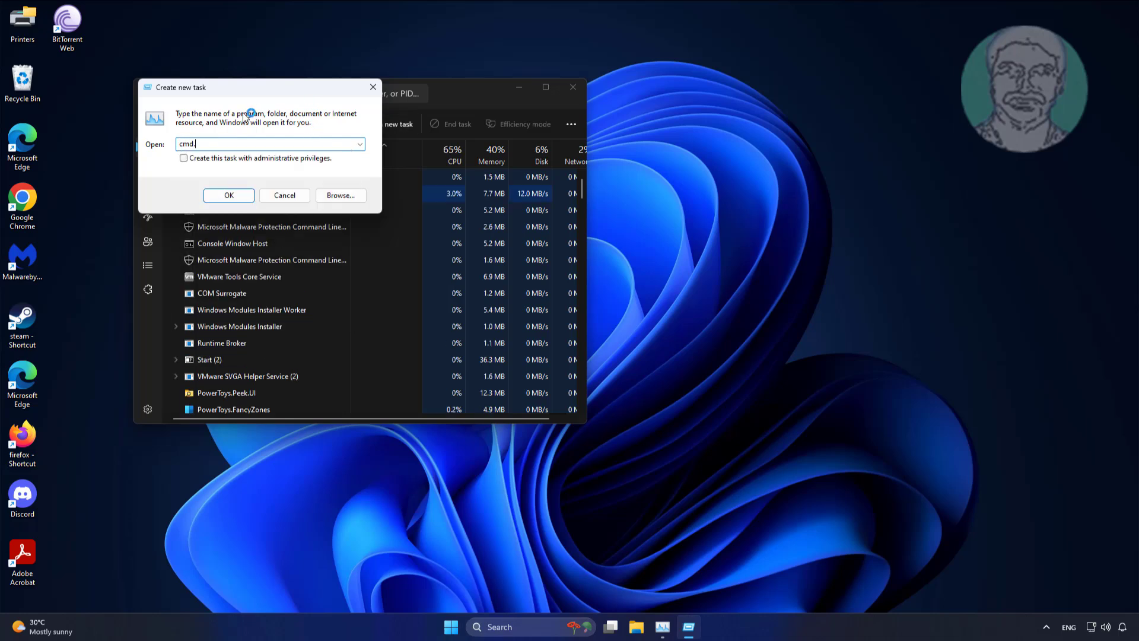
{"action": "type", "text": ".exe"}
{"action": "left_click", "coordinate": [183, 157]}
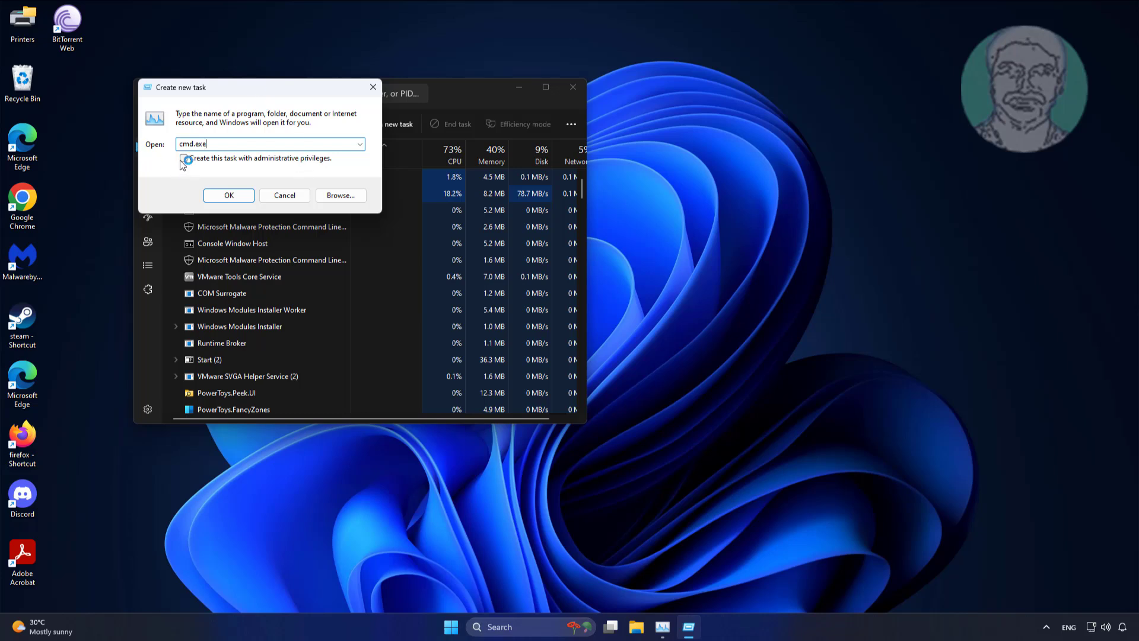
{"action": "left_click", "coordinate": [233, 195]}
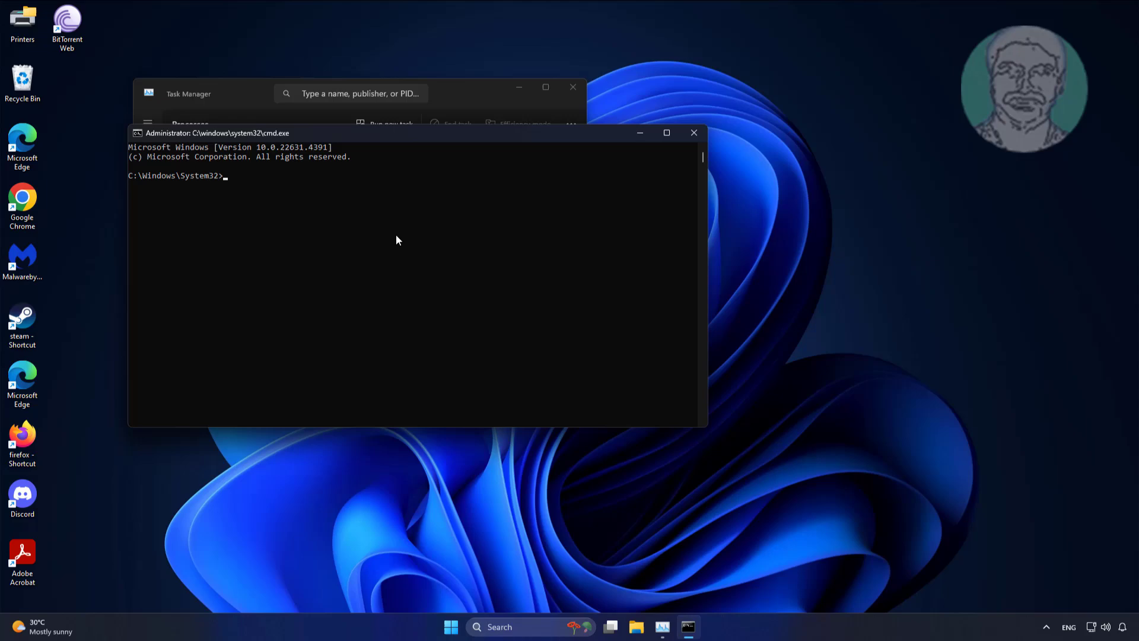
{"action": "left_click", "coordinate": [684, 136]}
{"action": "left_click", "coordinate": [575, 87]}
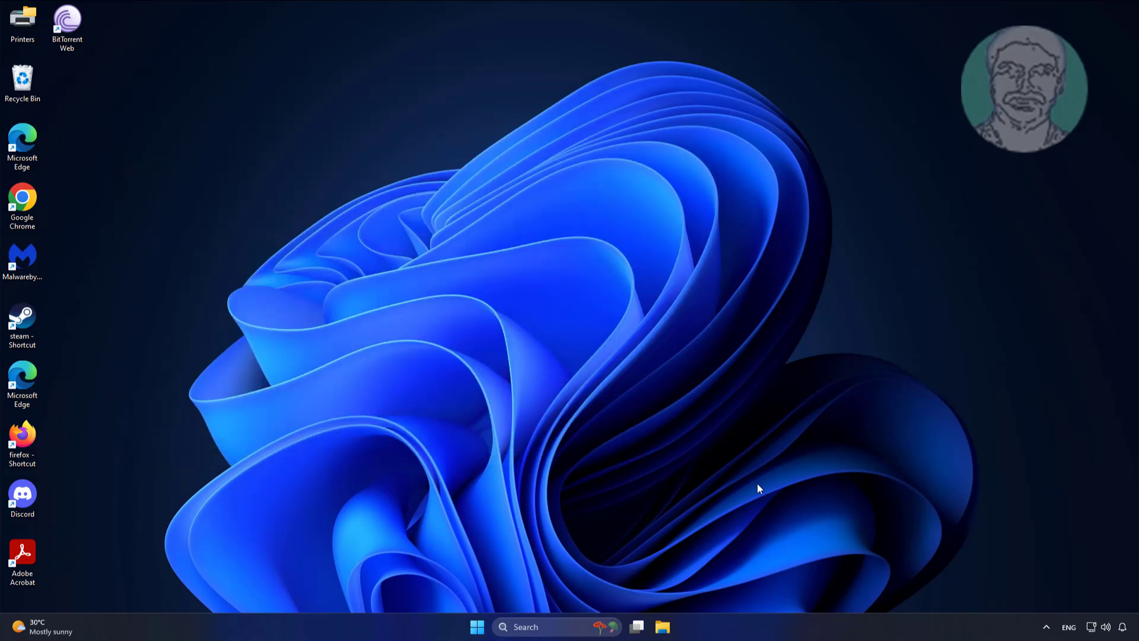